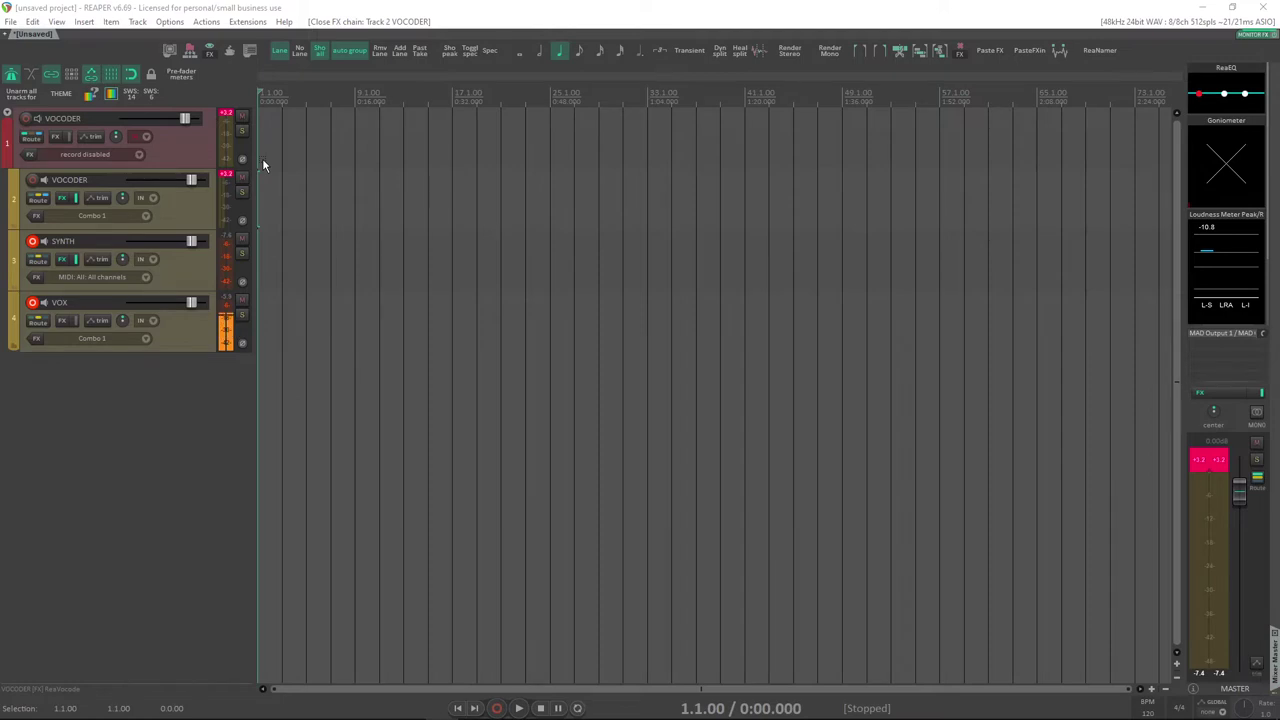
# Delete the existing VOCODER folder track together with its child tracks.
pyautogui.click(197, 156)
pyautogui.press('Delete')
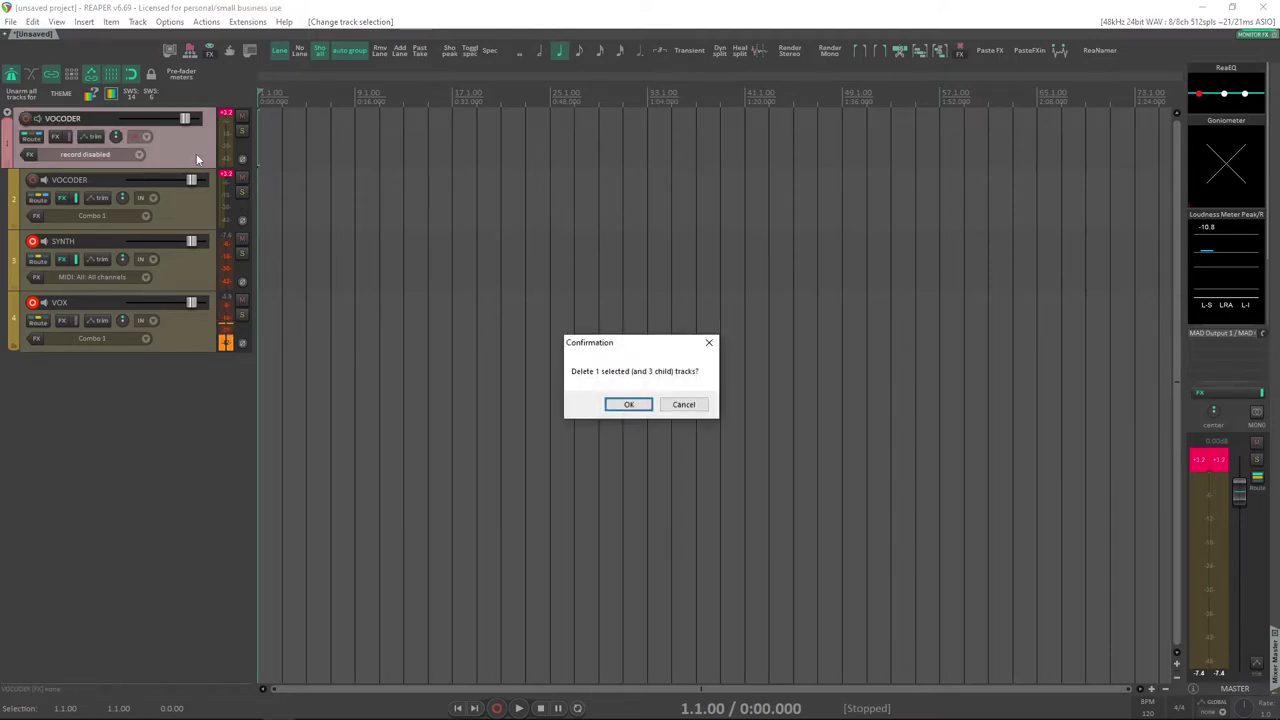
pyautogui.press('Return')
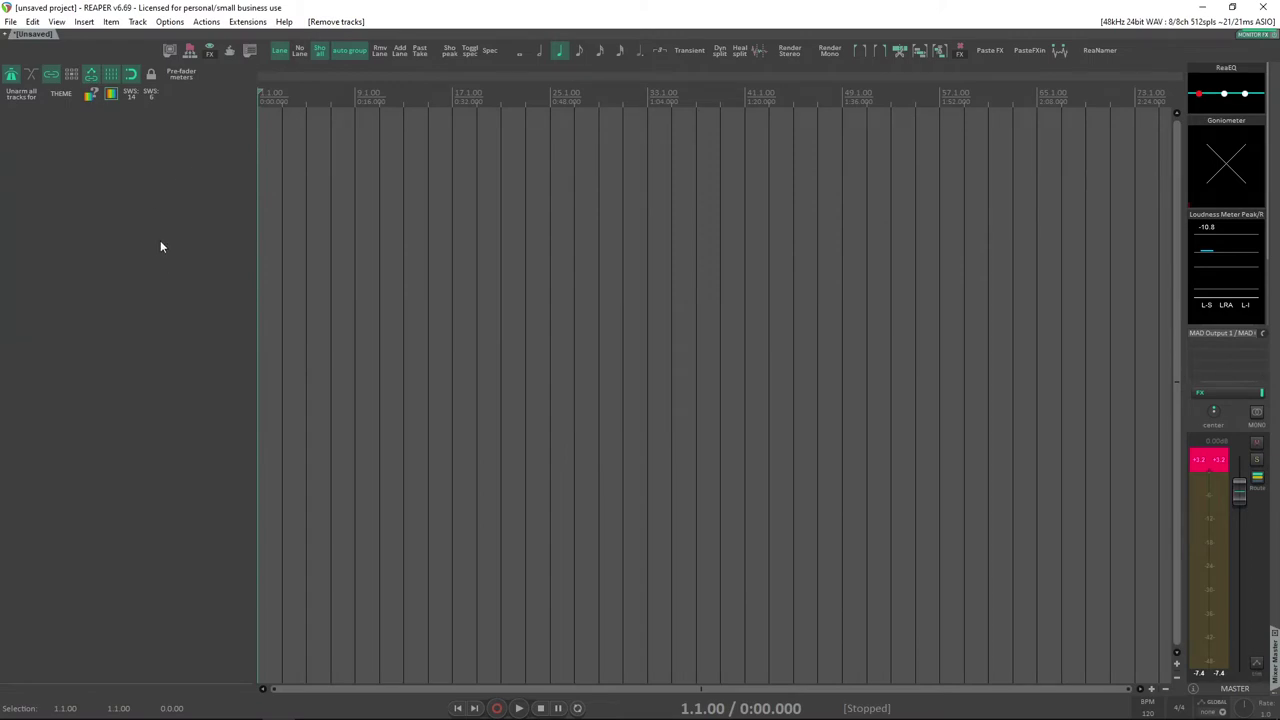
# Add four new tracks and nest tracks 2 to 4 as children of track 1.
pyautogui.hotkey('ctrl', 't')
pyautogui.hotkey('ctrl', 't')
pyautogui.hotkey('ctrl', 't')
pyautogui.hotkey('ctrl', 't')
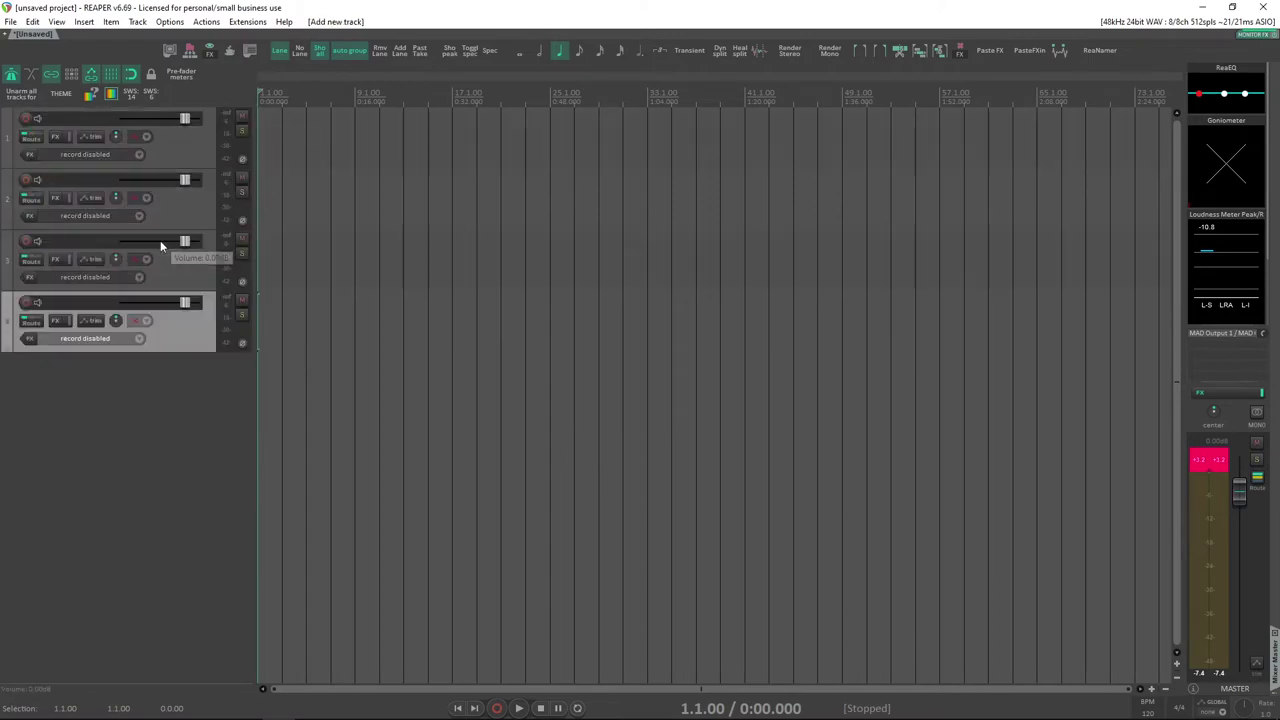
pyautogui.click(163, 159)
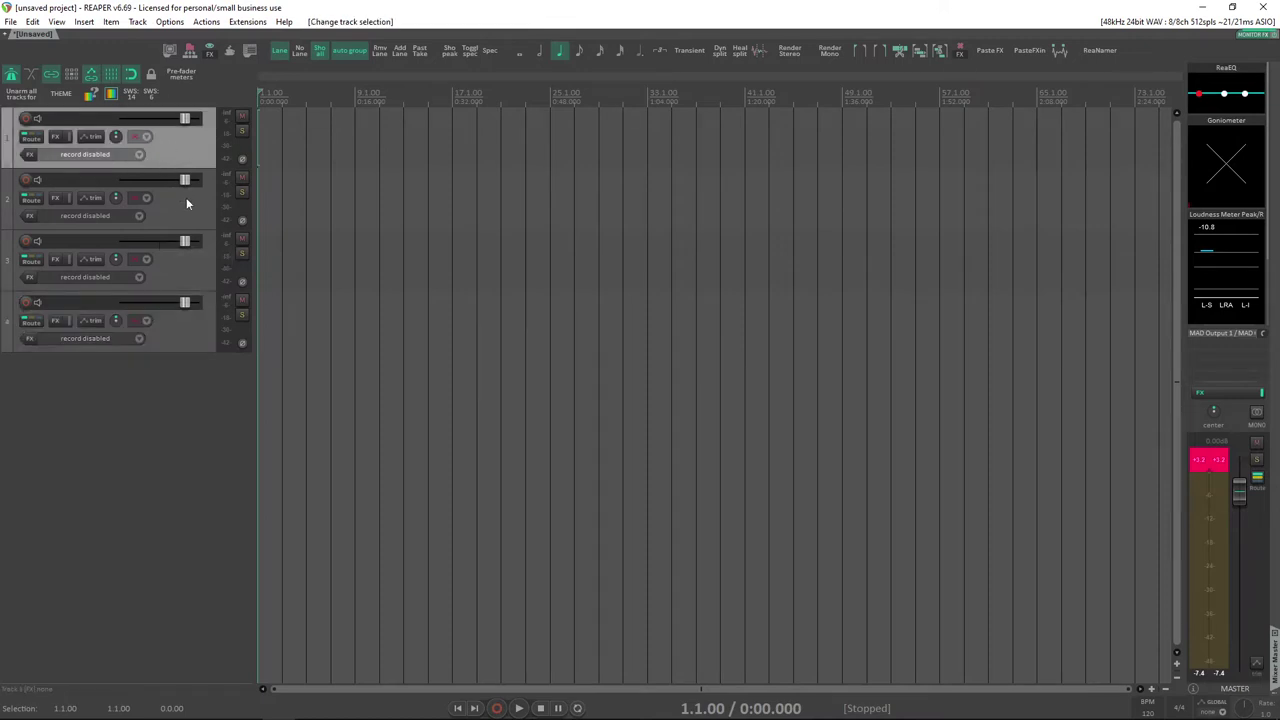
pyautogui.click(186, 197)
pyautogui.keyDown('shift'); pyautogui.click(197, 321); pyautogui.keyUp('shift')
pyautogui.moveTo(204, 201); pyautogui.dragTo(215, 143)
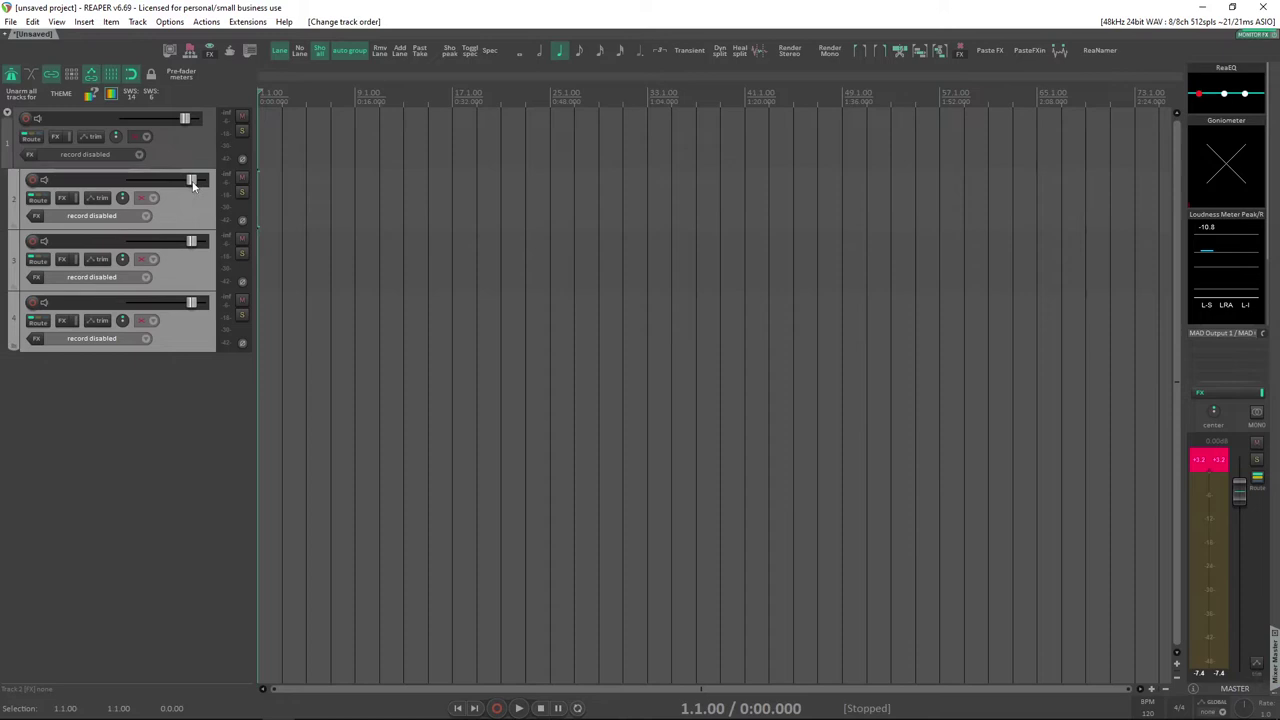
# Disable the master/parent send on the three child tracks.
pyautogui.click(175, 279)
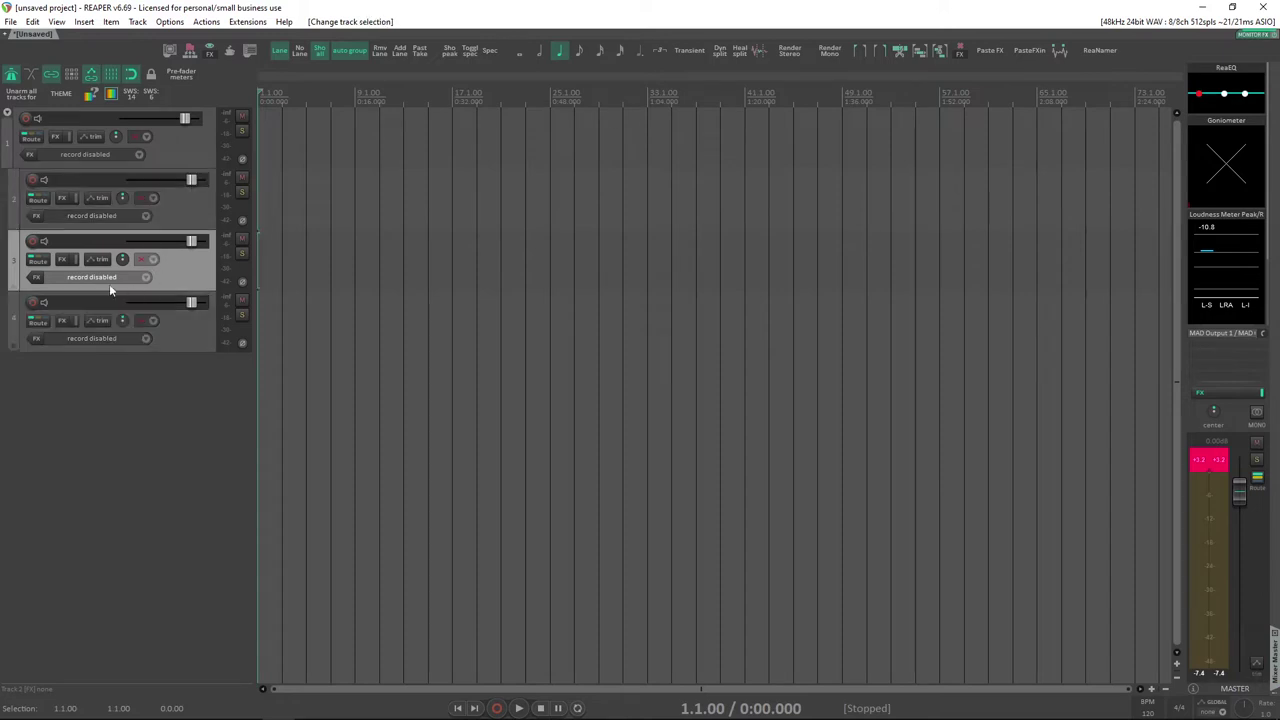
pyautogui.click(38, 262)
pyautogui.click(107, 347)
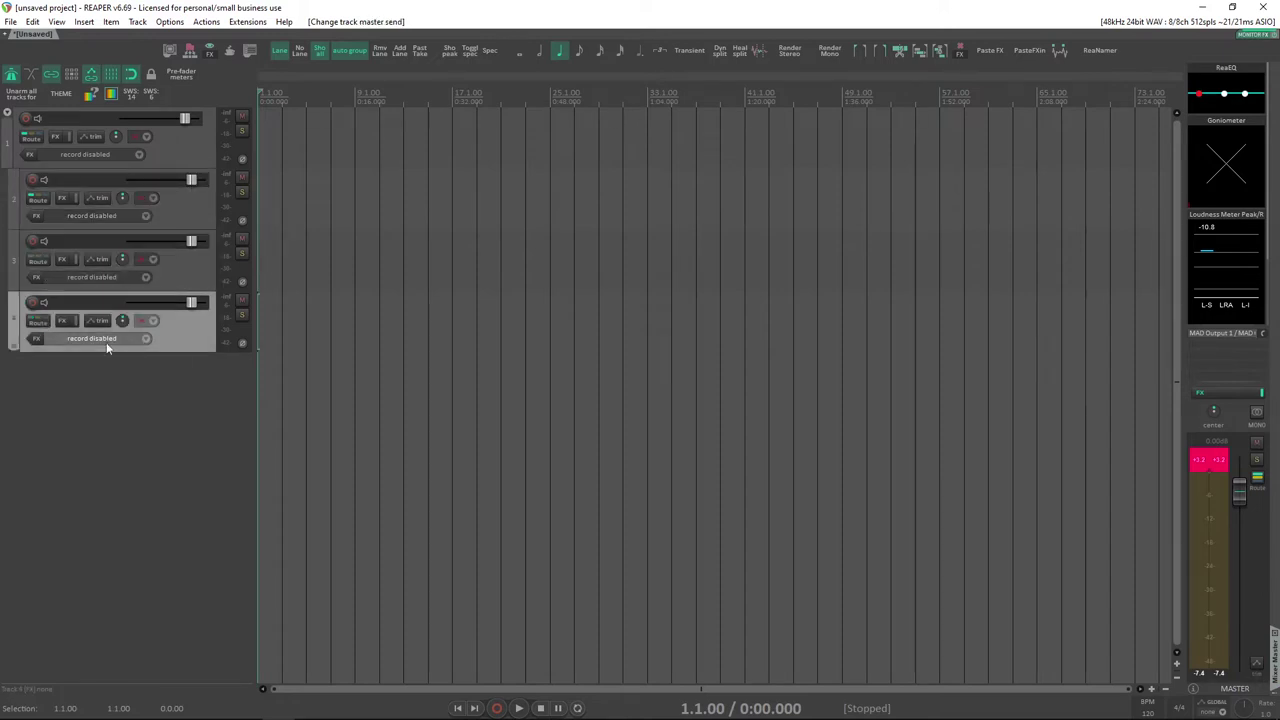
pyautogui.click(60, 222)
pyautogui.click(35, 141)
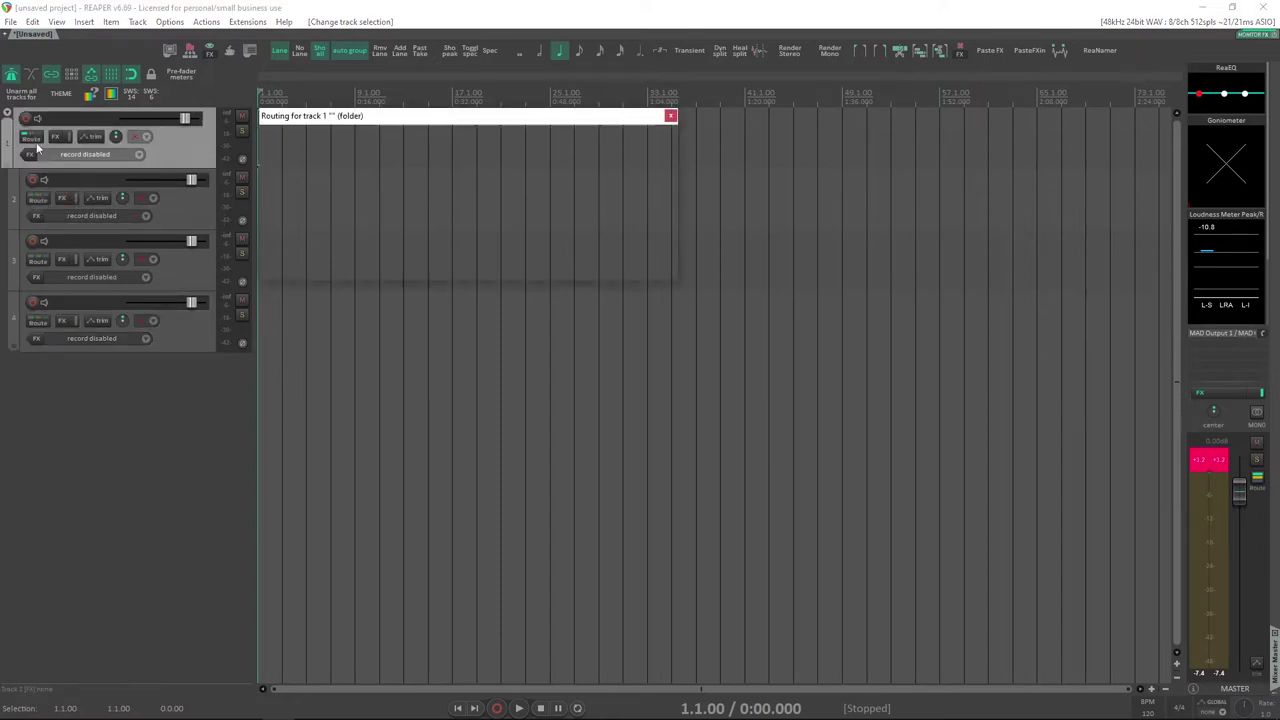
pyautogui.click(670, 117)
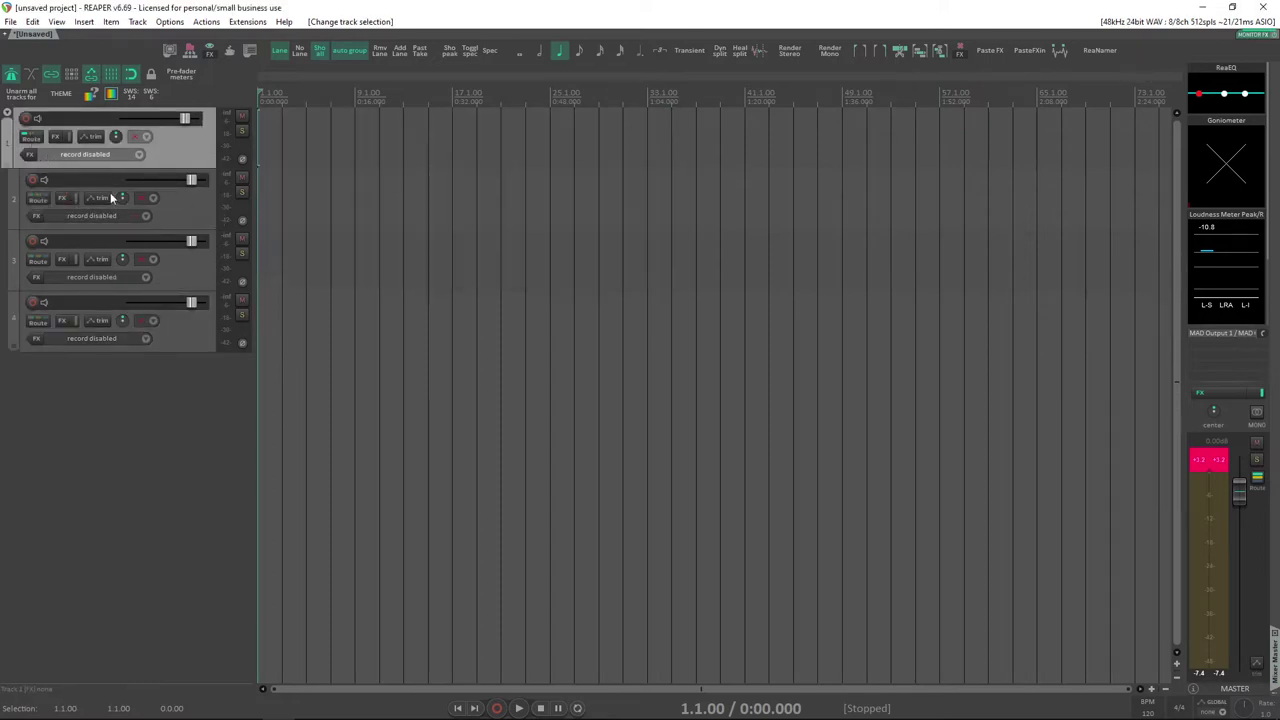
# Name track 4 VOZ, track 3 SYNTH and track 2 VOCODER.
pyautogui.doubleClick(79, 301)
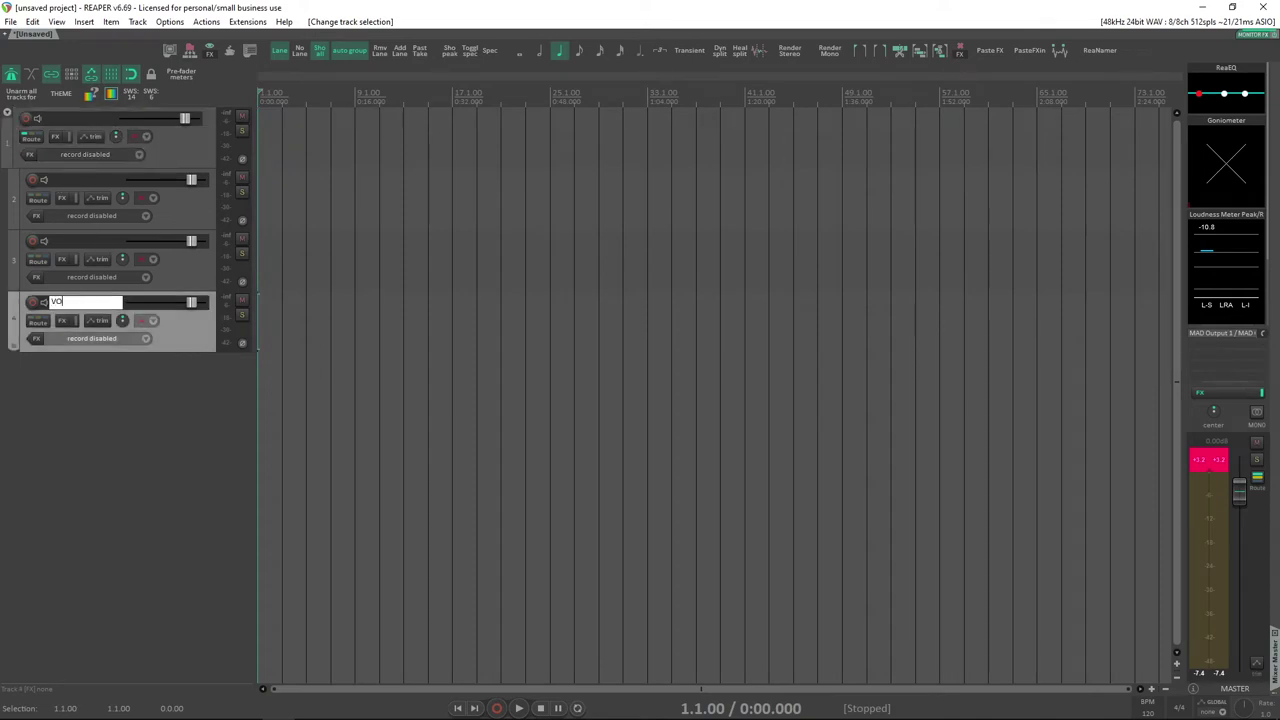
pyautogui.doubleClick(85, 241)
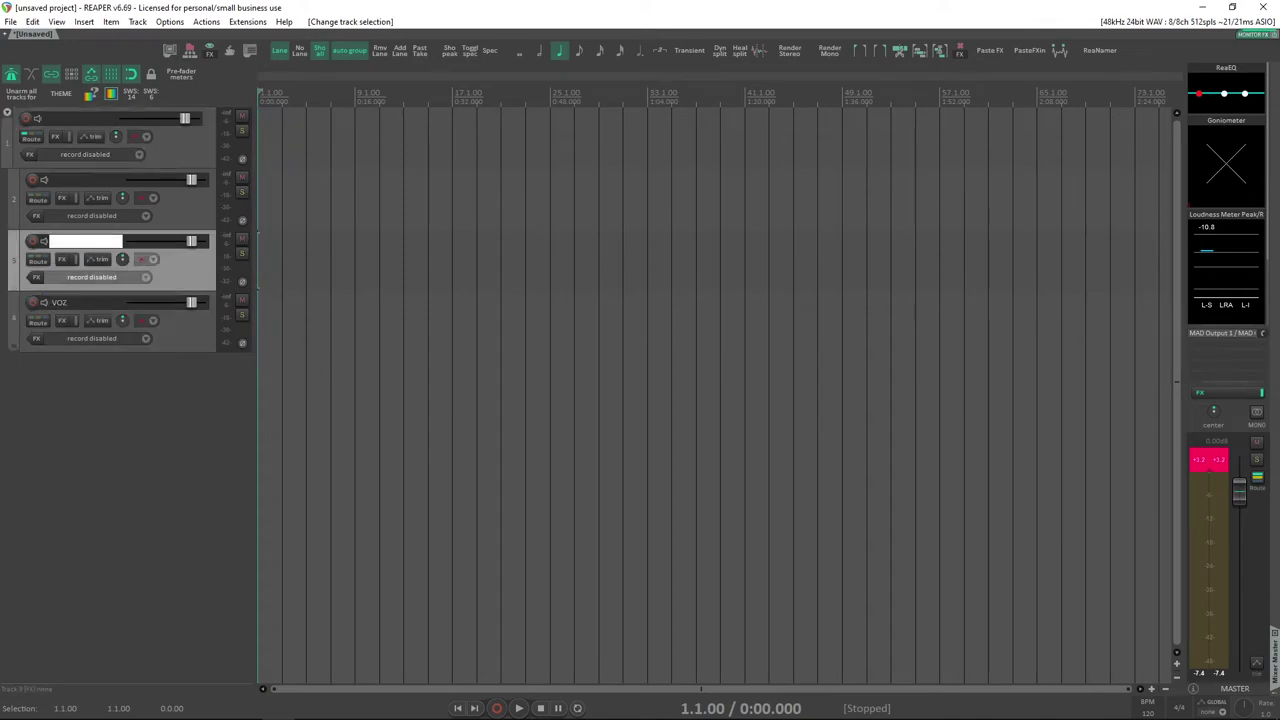
pyautogui.write('SYNTH')
pyautogui.press('Return')
pyautogui.doubleClick(80, 178)
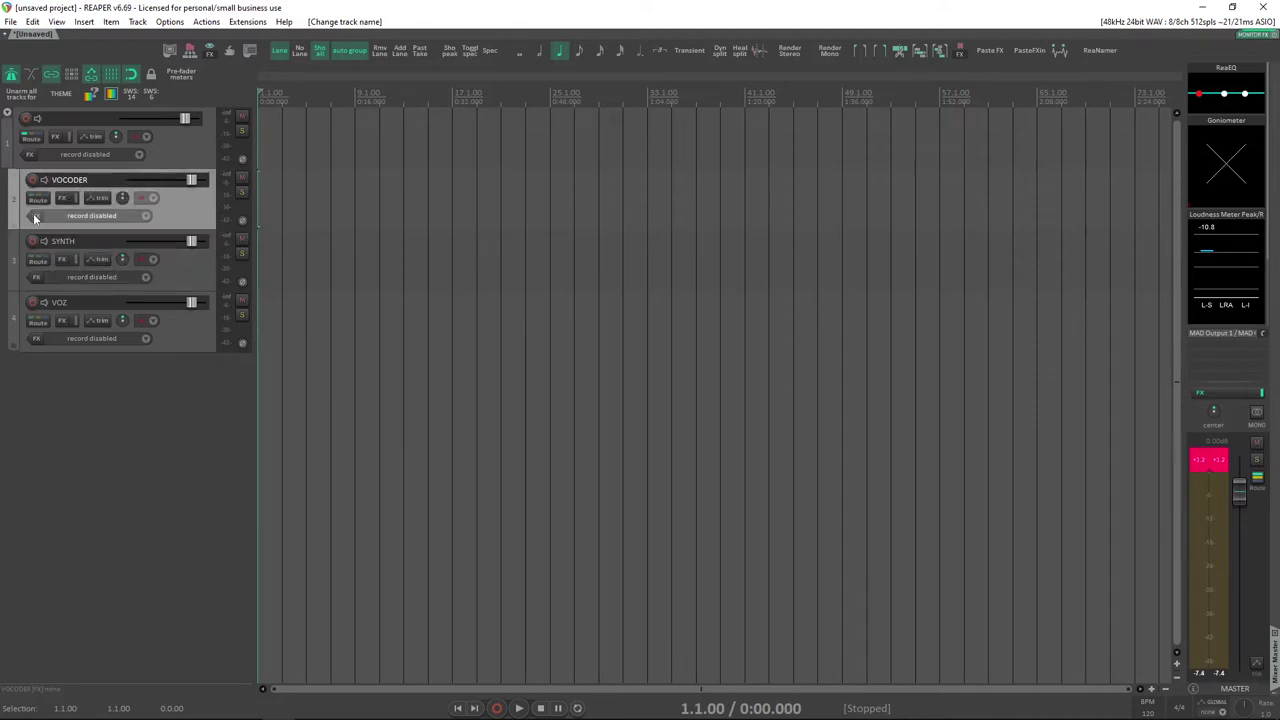
# Create a send from the VOCODER track to the folder track and name the folder MASTER VOCODER.
pyautogui.moveTo(37, 146); pyautogui.dragTo(320, 161)
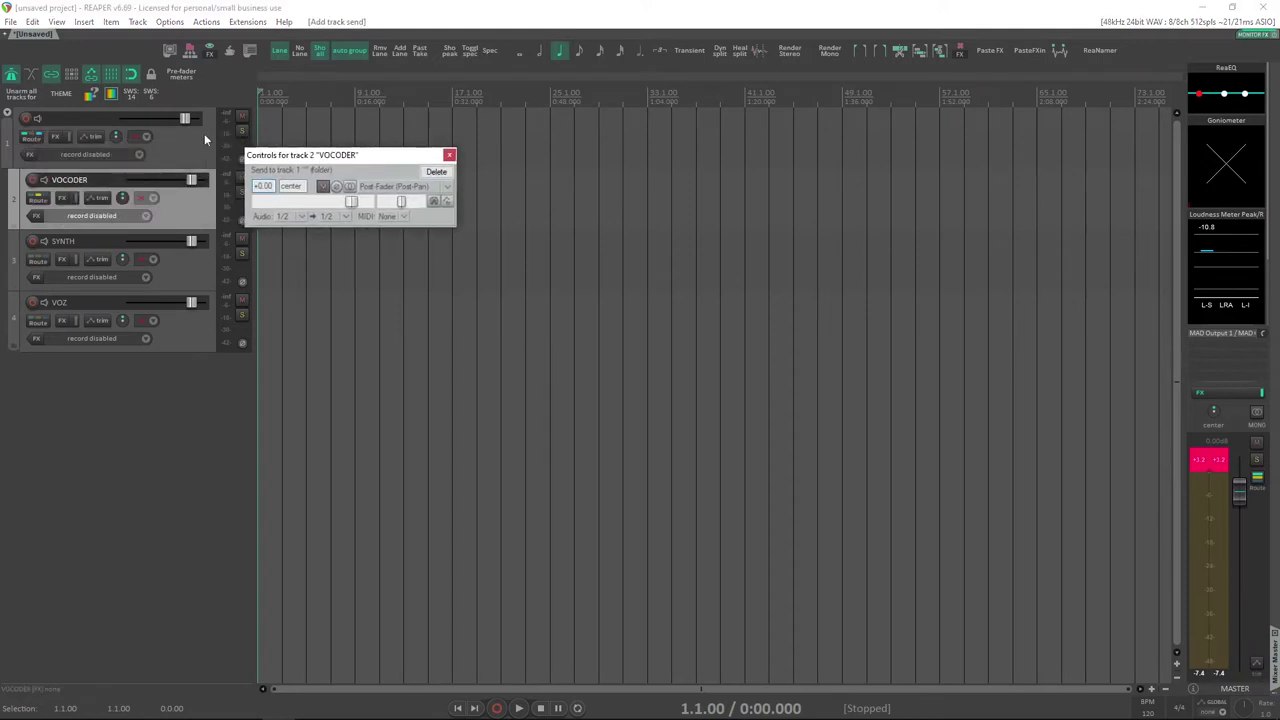
pyautogui.doubleClick(78, 119)
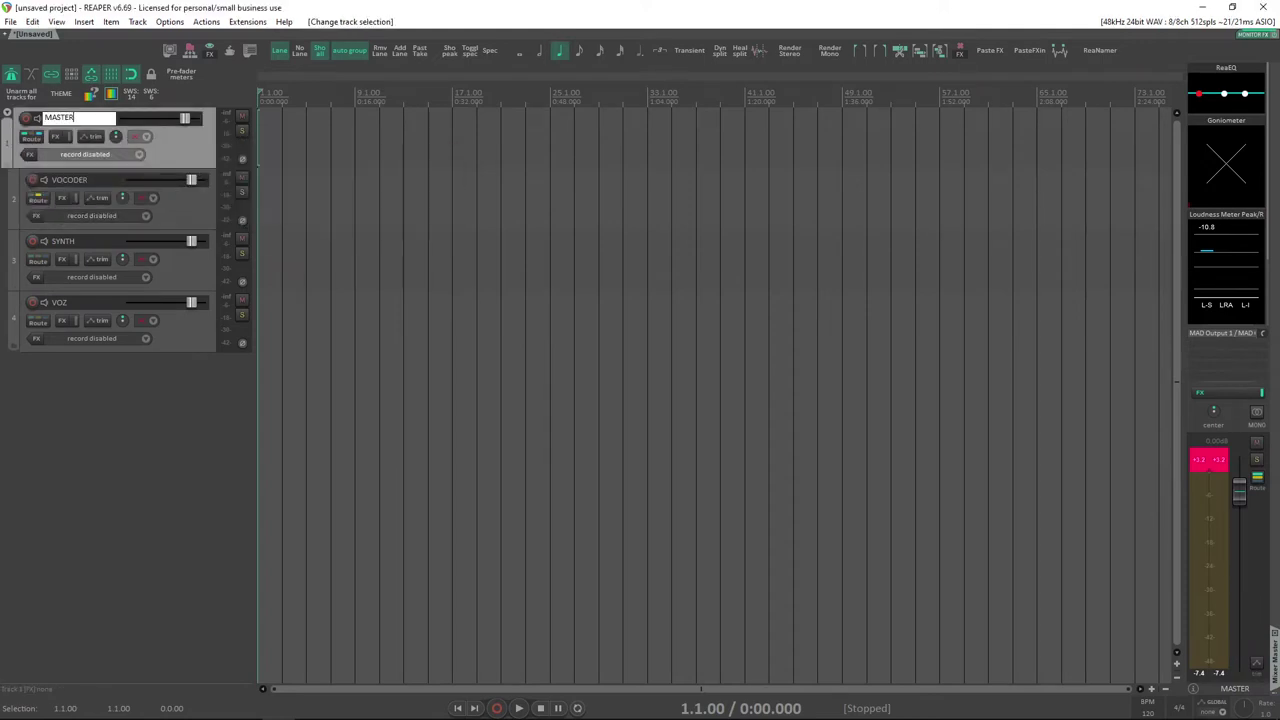
pyautogui.write('MASTER VOCODER')
pyautogui.press('Return')
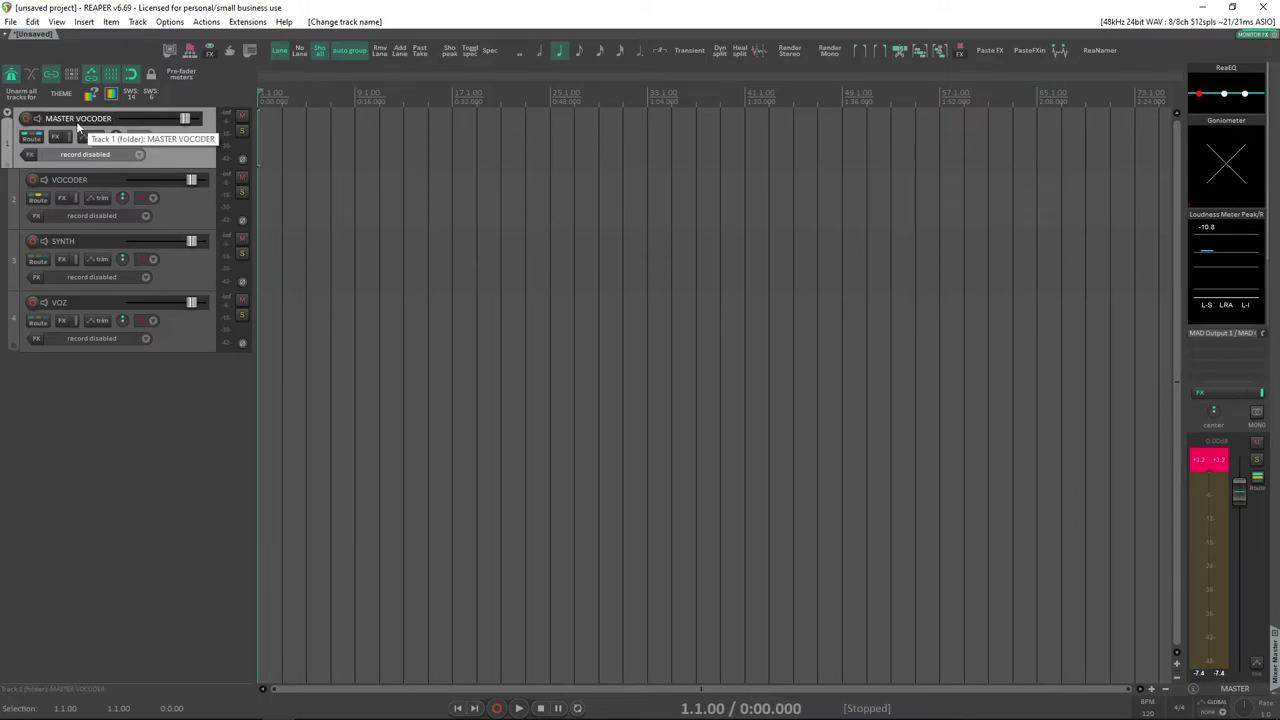
# Set the VOZ track's input to mono Combo 1 and the SYNTH track's input to all MIDI inputs on all channels.
pyautogui.rightClick(31, 303)
pyautogui.moveTo(138, 464)
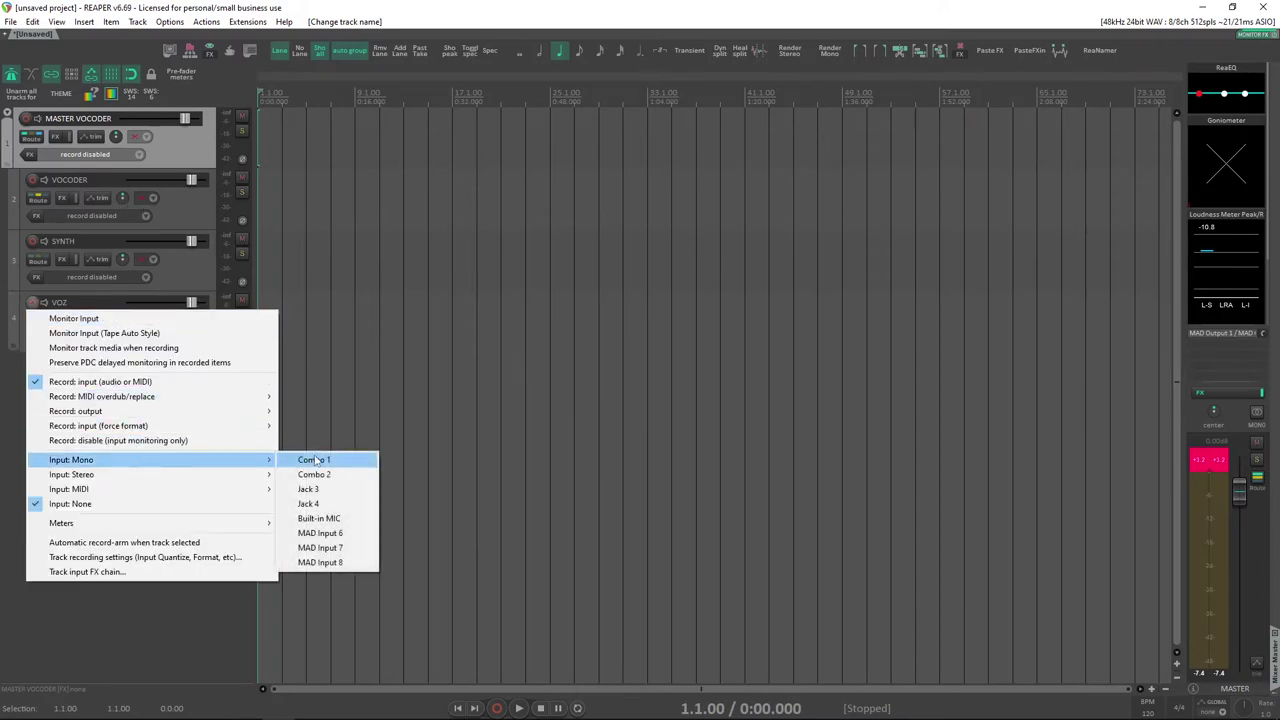
pyautogui.click(316, 460)
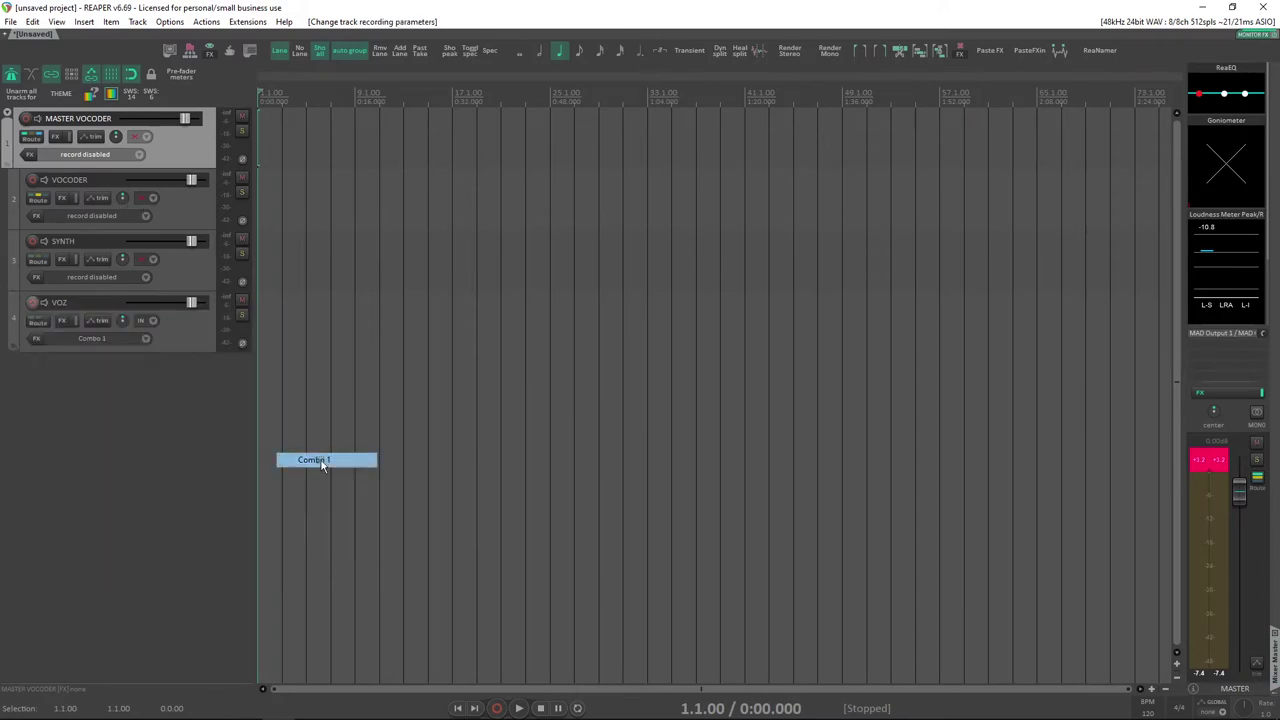
pyautogui.rightClick(34, 244)
pyautogui.moveTo(170, 432)
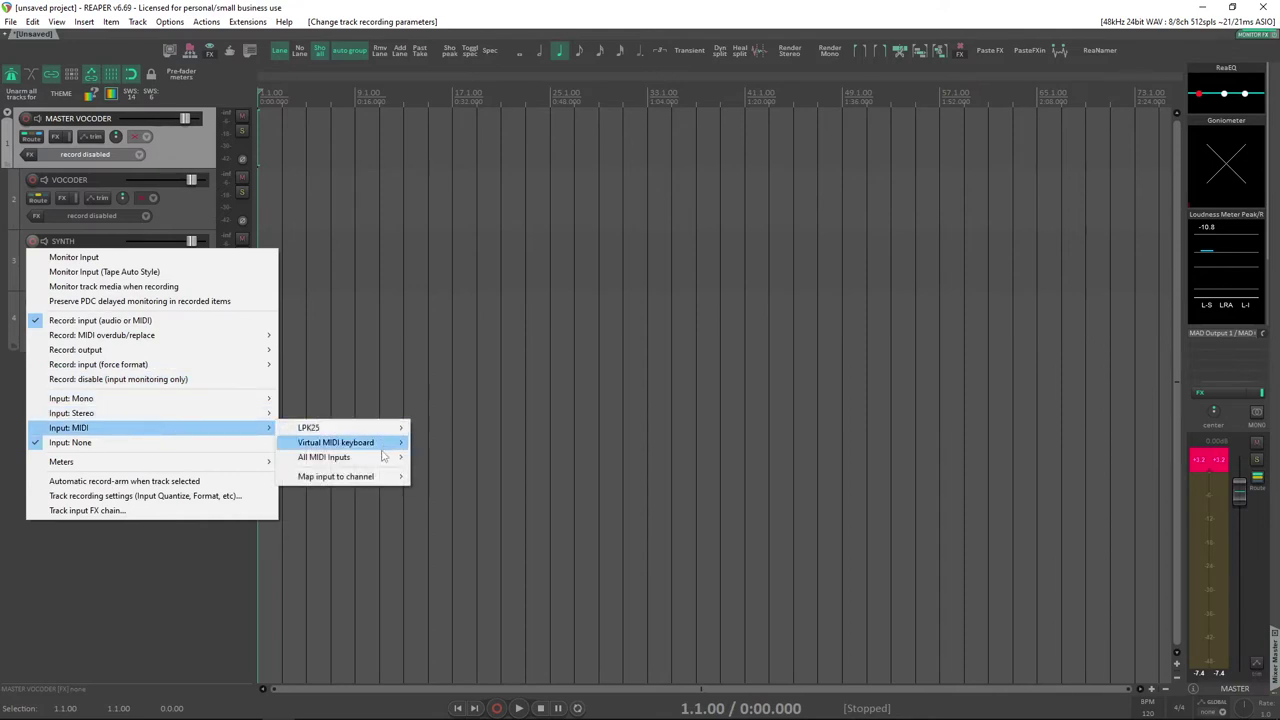
pyautogui.moveTo(380, 460)
pyautogui.click(458, 462)
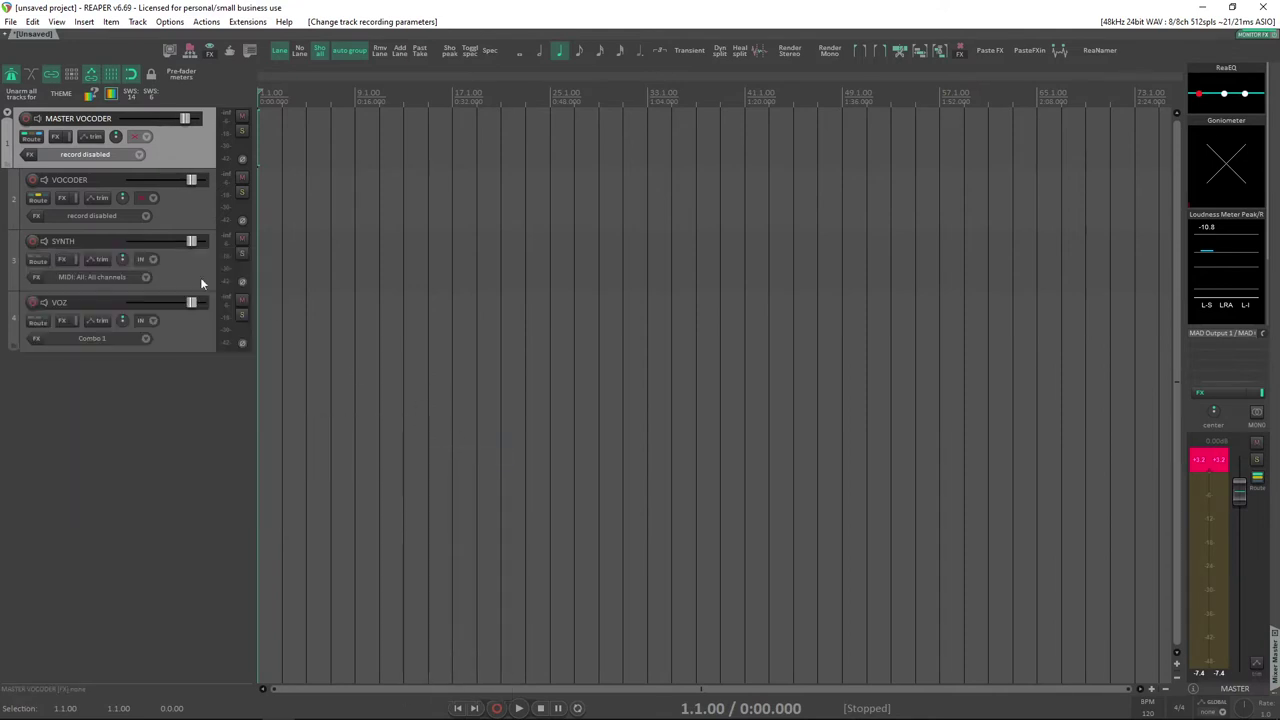
# Arm the VOZ and SYNTH tracks for recording with input monitoring on.
pyautogui.click(32, 304)
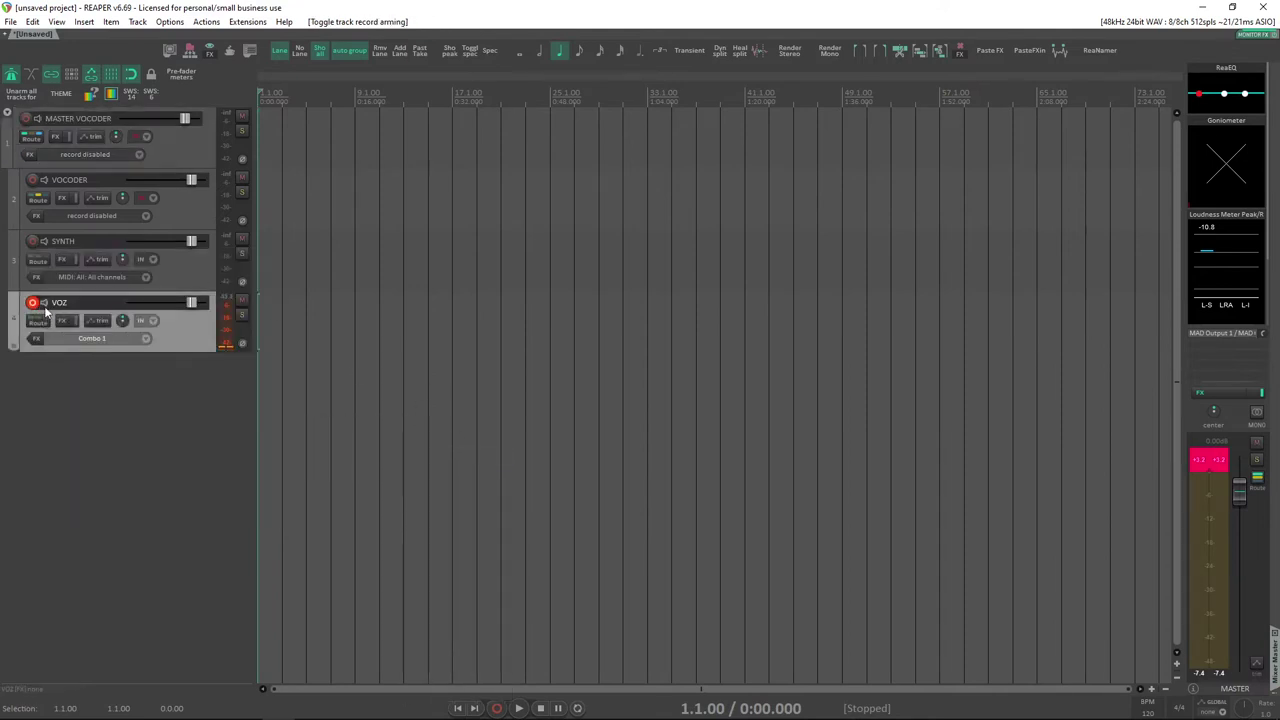
pyautogui.click(32, 241)
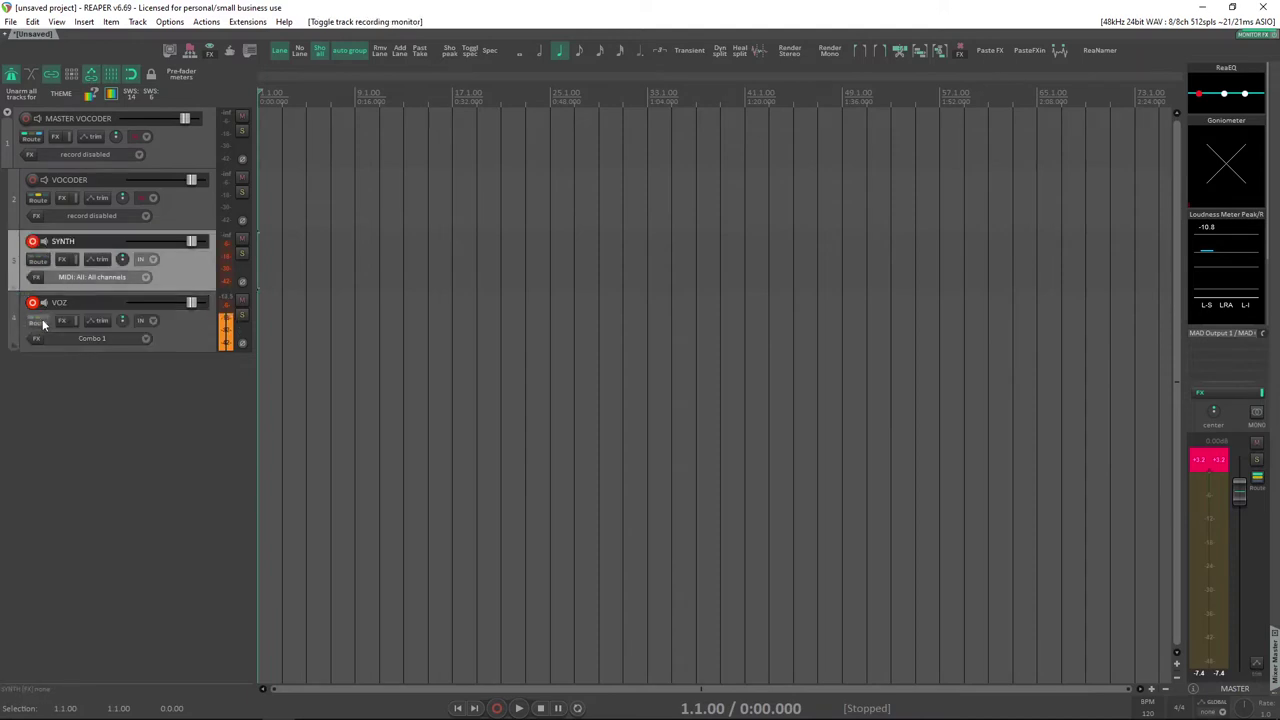
# Insert the ReaVocode effect on the VOCODER track and move its window clear of the track controls.
pyautogui.click(62, 197)
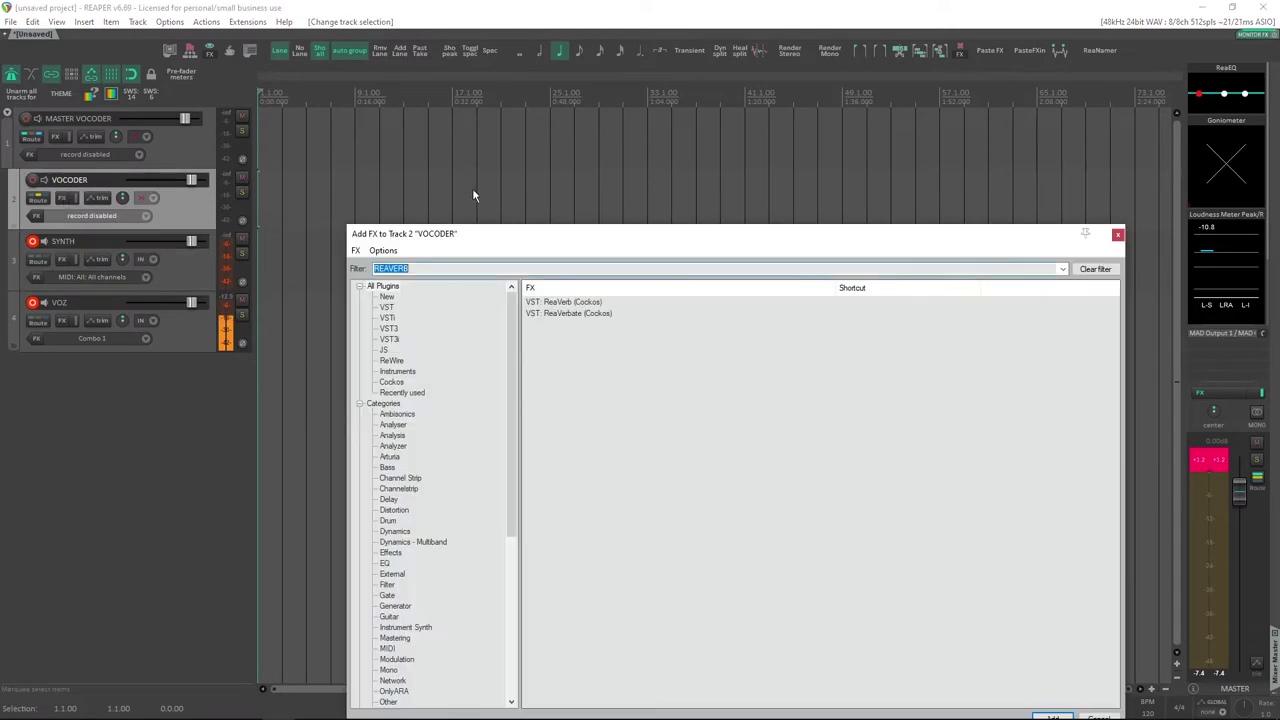
pyautogui.write('REAVO')
pyautogui.doubleClick(597, 303)
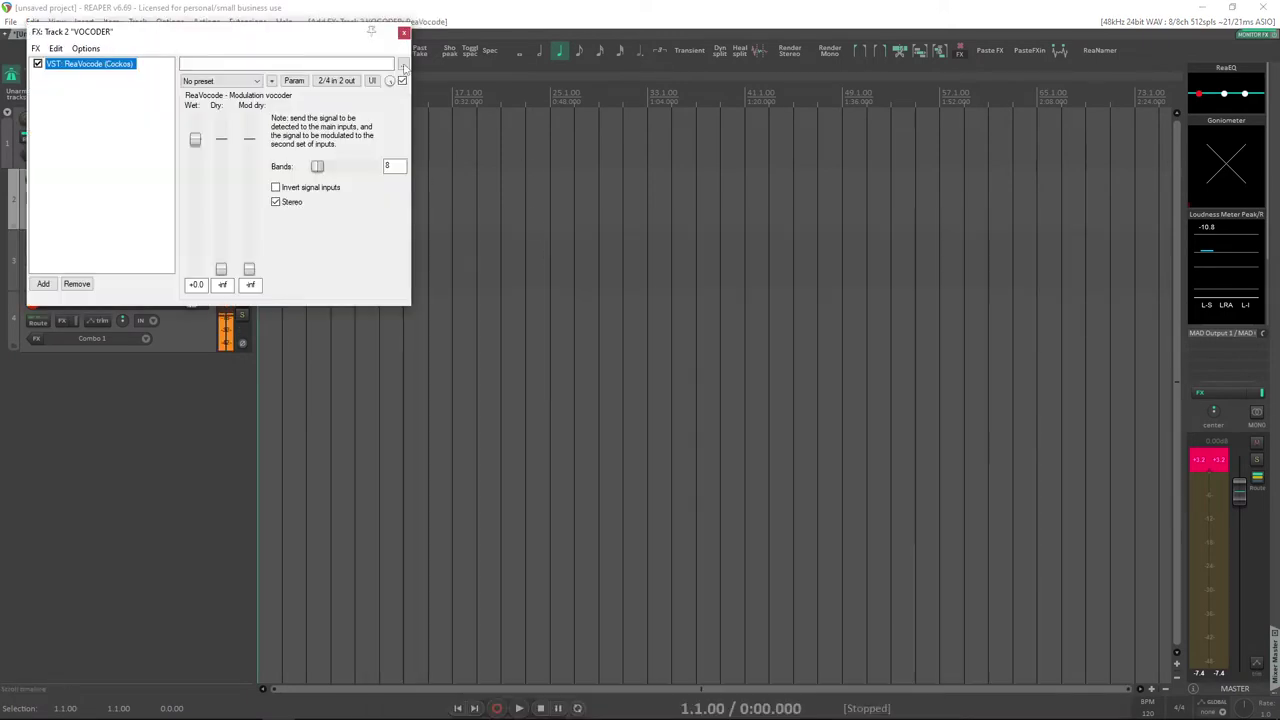
pyautogui.moveTo(309, 17); pyautogui.dragTo(710, 122)
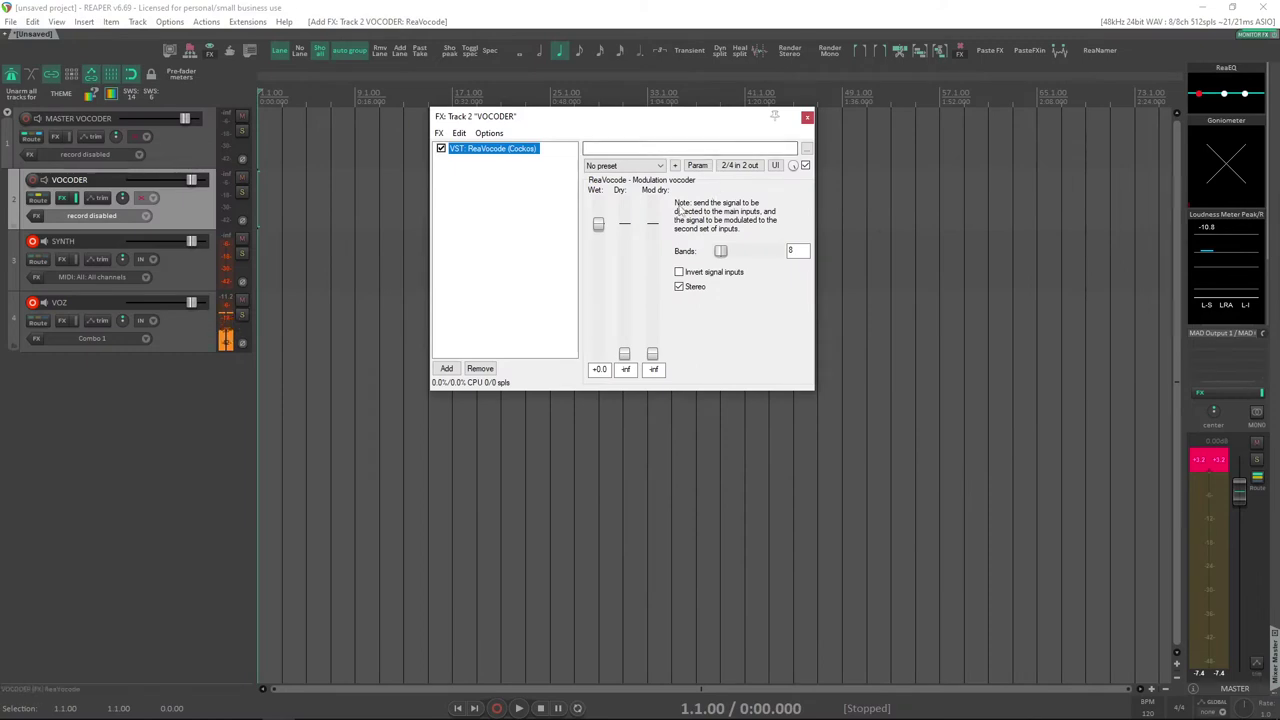
pyautogui.moveTo(611, 124); pyautogui.dragTo(589, 122)
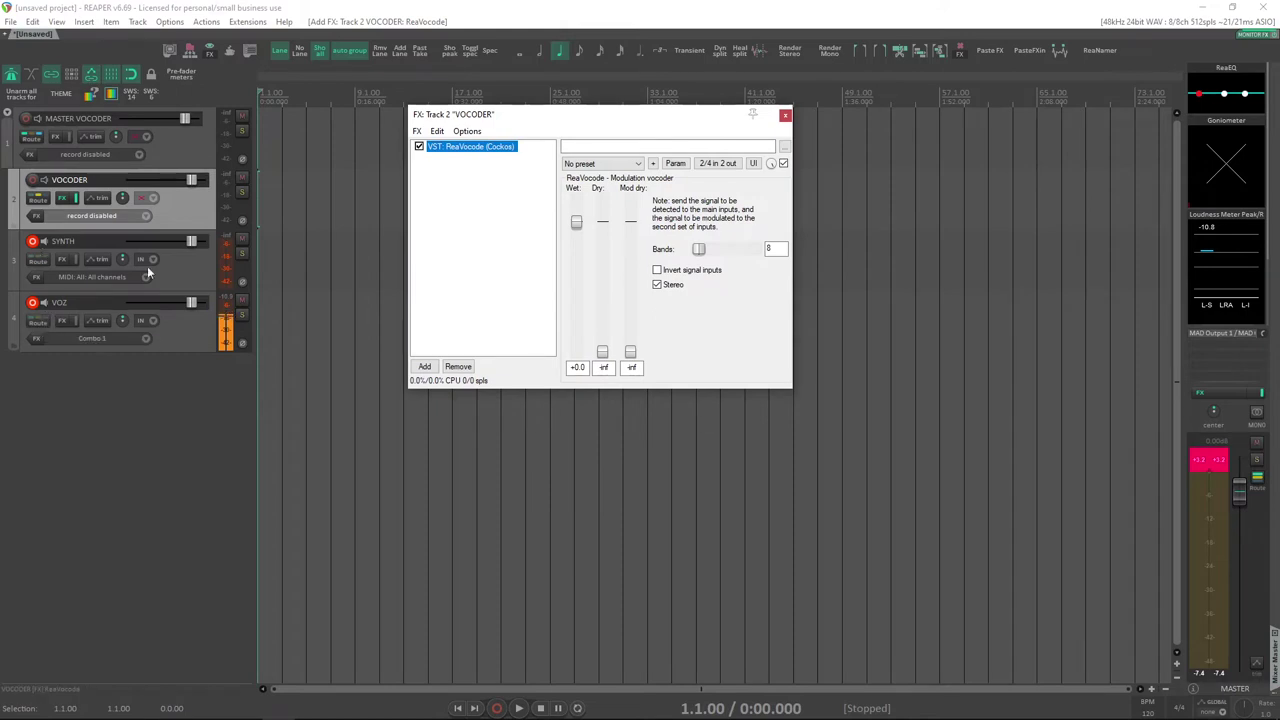
# Set ReaVocode to 144 bands, keeping the dry level at -inf.
pyautogui.moveTo(600, 352)
pyautogui.mouseDown()
pyautogui.moveTo(602, 243)
pyautogui.moveTo(602, 345)
pyautogui.moveTo(631, 282)
pyautogui.moveTo(631, 352)
pyautogui.moveTo(602, 362)
pyautogui.mouseUp()
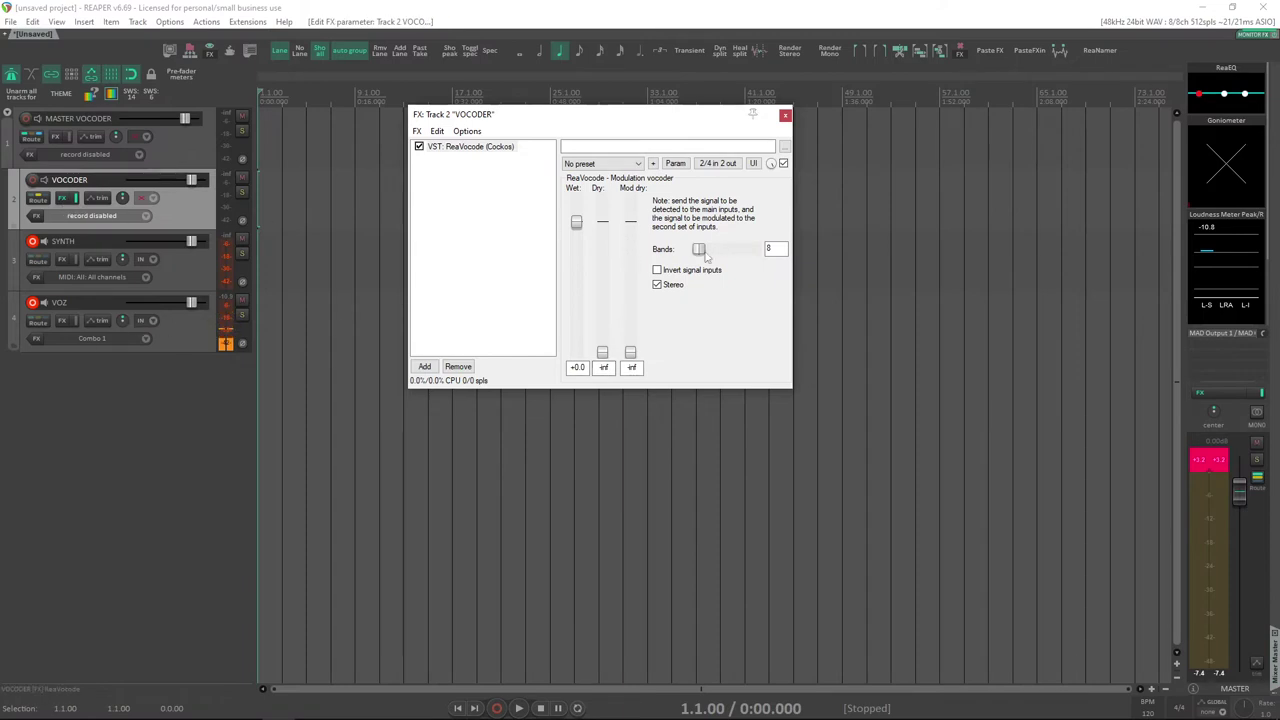
pyautogui.moveTo(705, 255); pyautogui.dragTo(780, 250)
pyautogui.moveTo(662, 127); pyautogui.dragTo(689, 127)
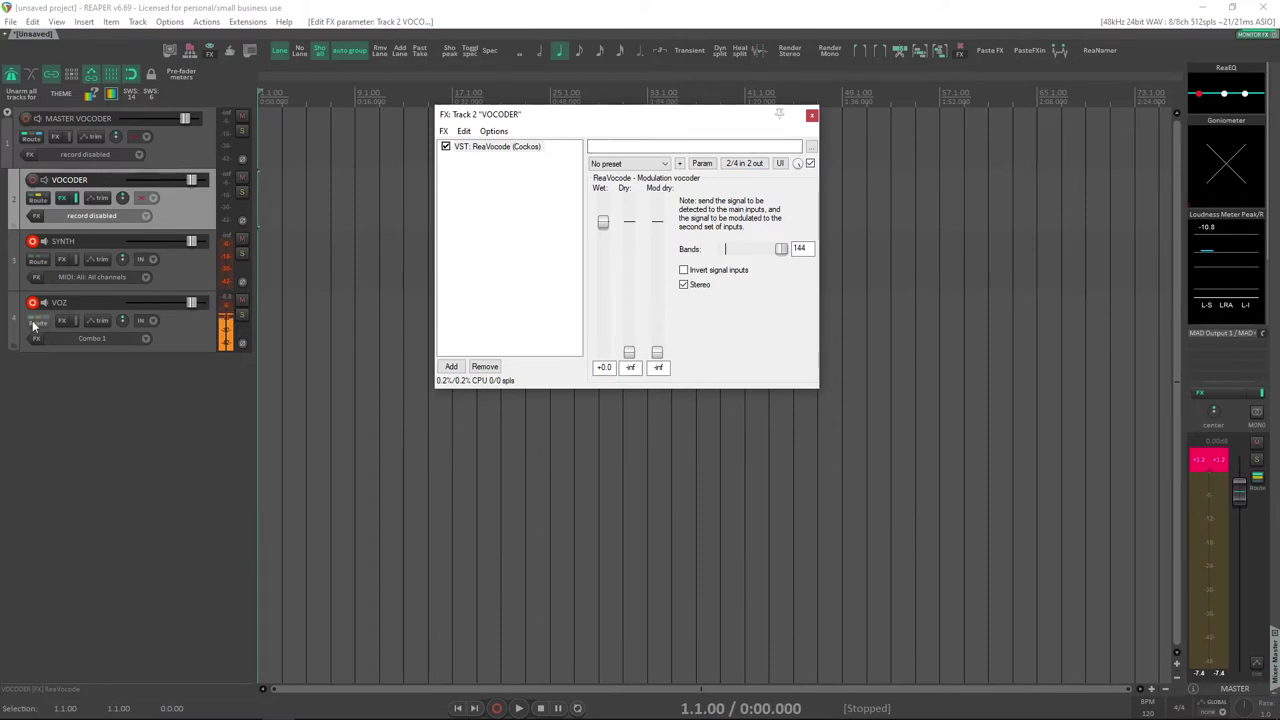
# Create a send from the VOZ track to channels 1/2 of the VOCODER track.
pyautogui.moveTo(33, 325); pyautogui.dragTo(44, 211)
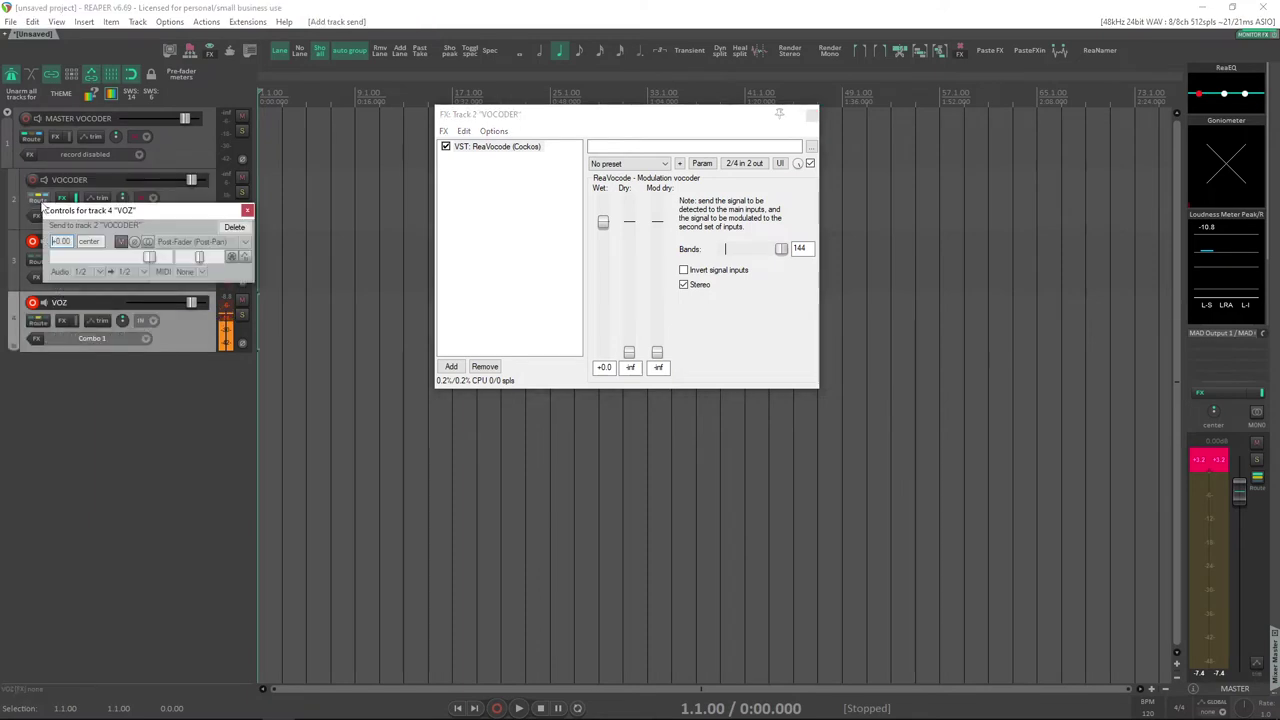
pyautogui.click(248, 211)
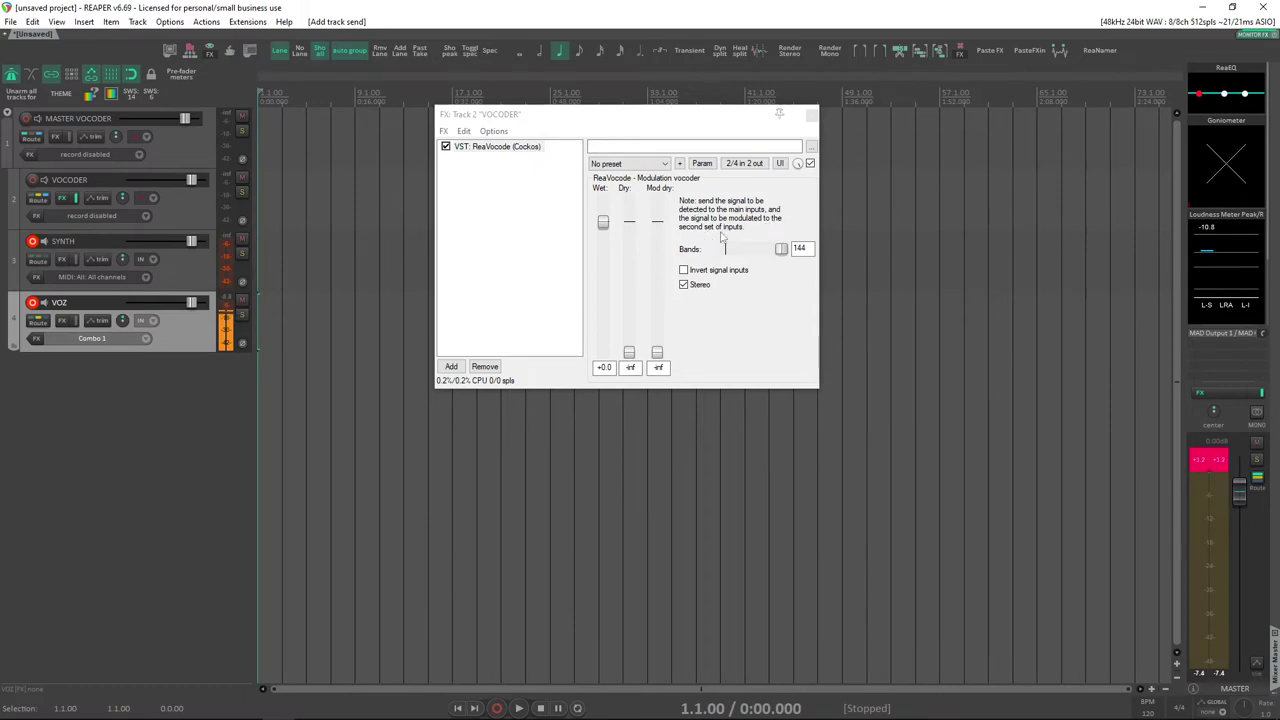
# Send the SYNTH track to new channels on the VOCODER track and turn on the VOCODER track's input monitoring.
pyautogui.click(44, 250)
pyautogui.click(40, 205)
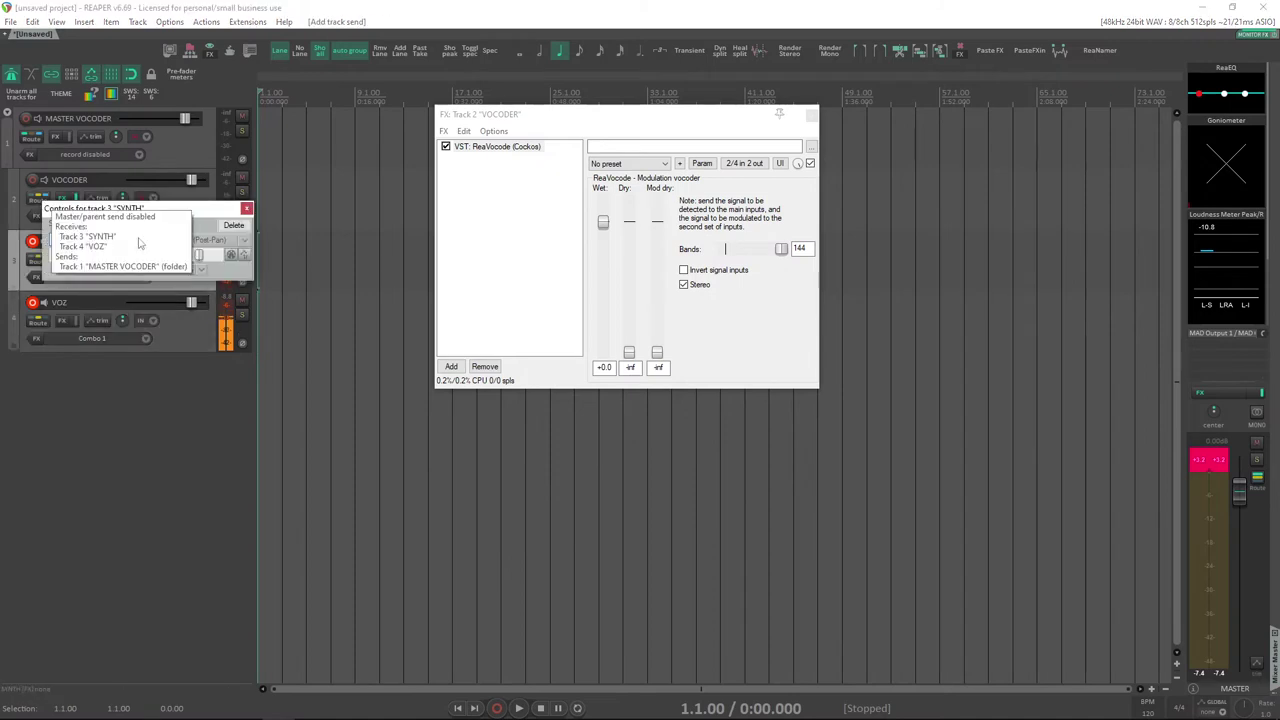
pyautogui.click(188, 268)
pyautogui.click(141, 271)
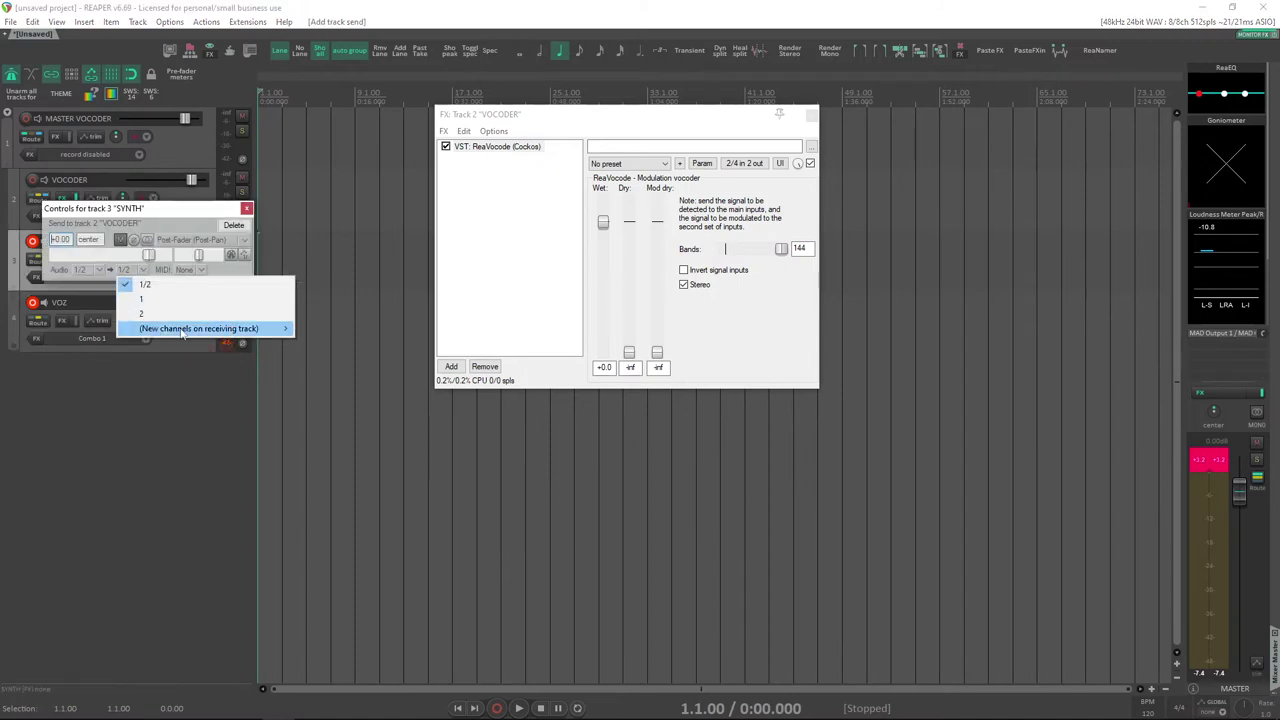
pyautogui.moveTo(155, 330)
pyautogui.click(322, 330)
pyautogui.click(246, 208)
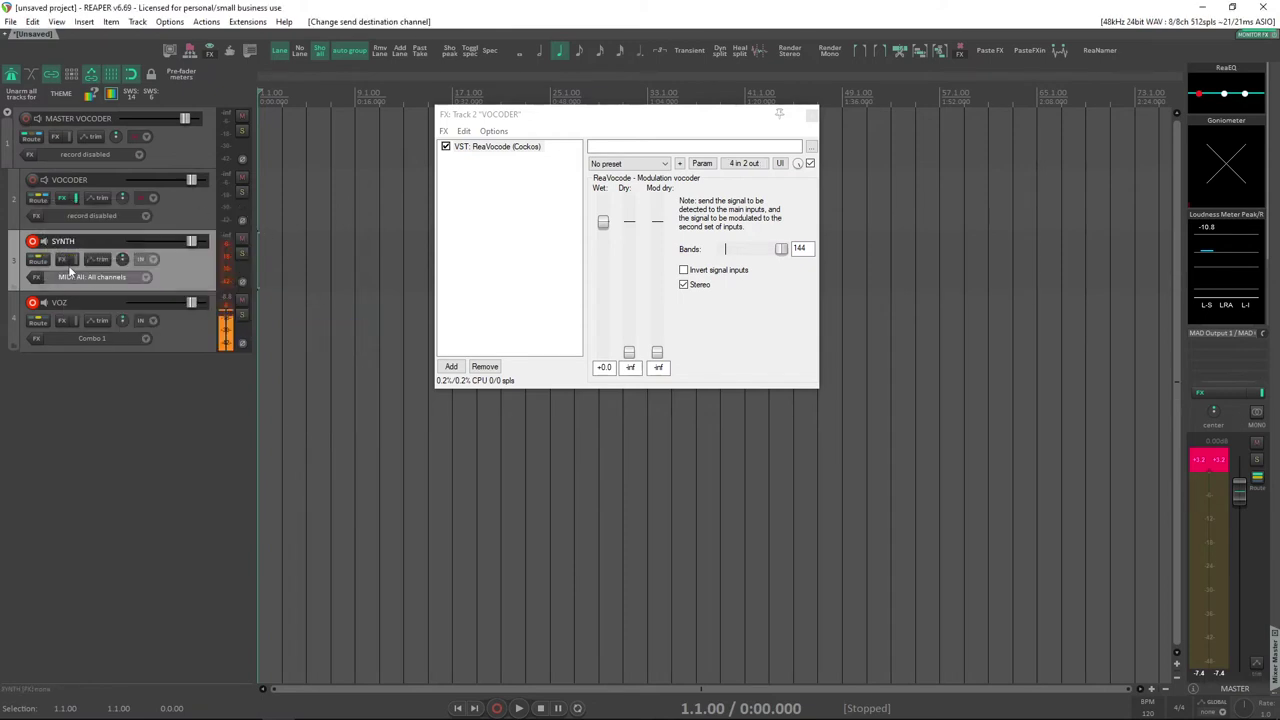
pyautogui.click(42, 192)
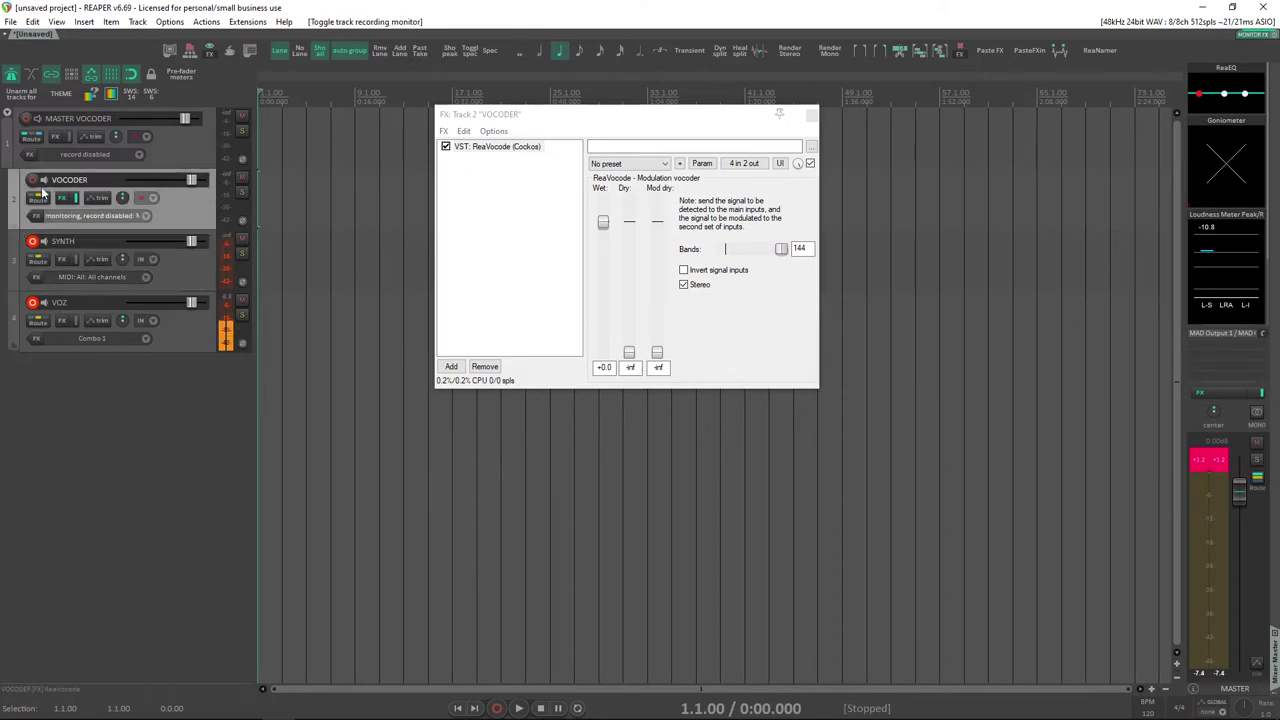
# Insert the CS-80 V4 instrument on the SYNTH track, finding it with the filter "CS".
pyautogui.click(63, 262)
pyautogui.click(63, 260)
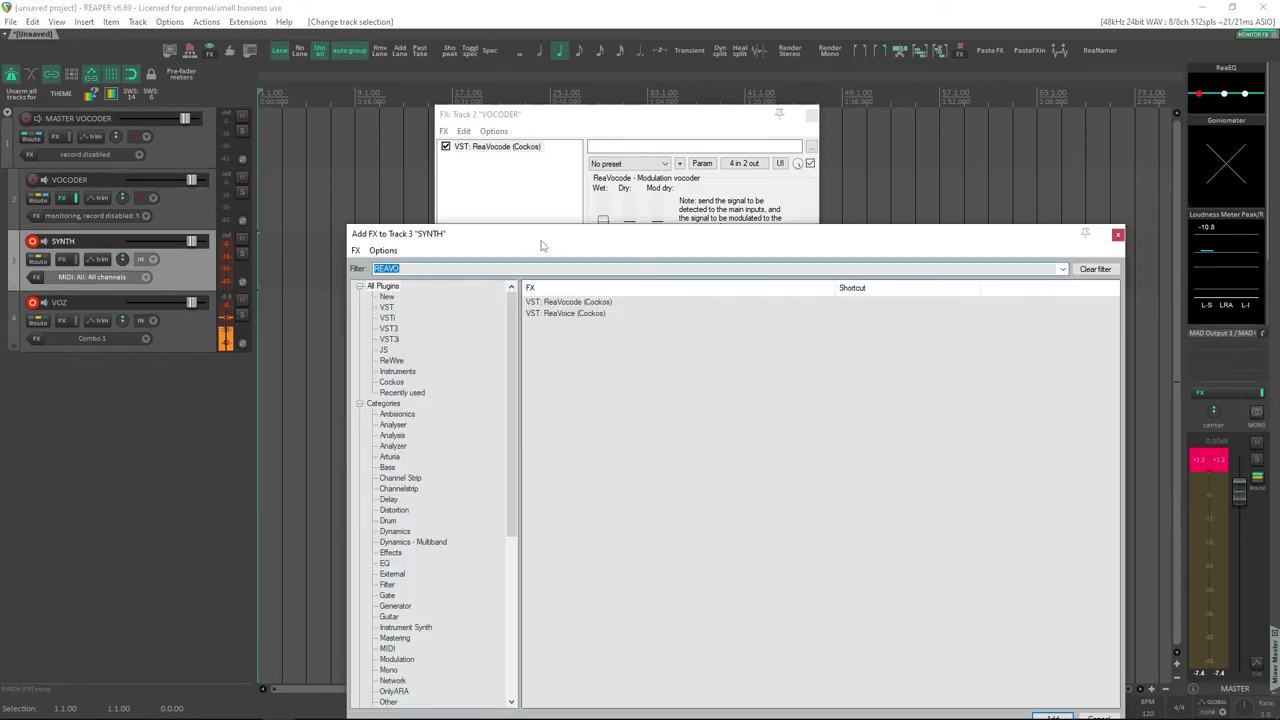
pyautogui.write('CS')
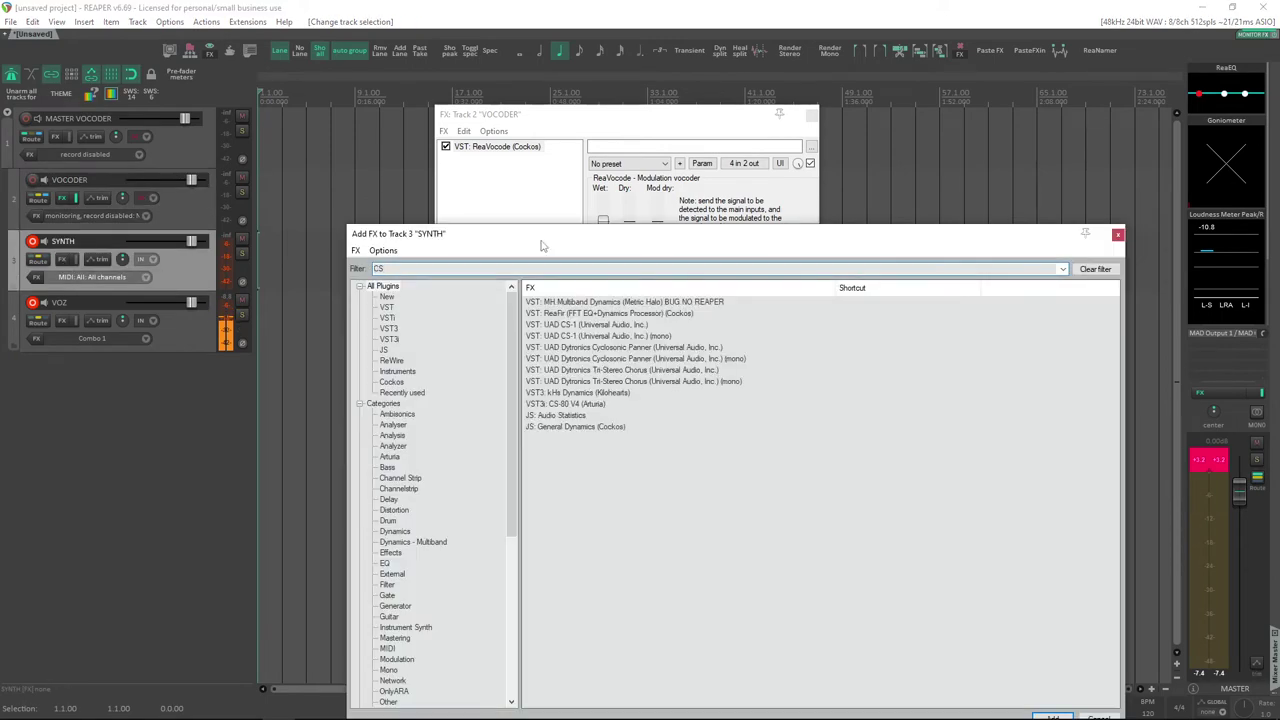
pyautogui.doubleClick(563, 404)
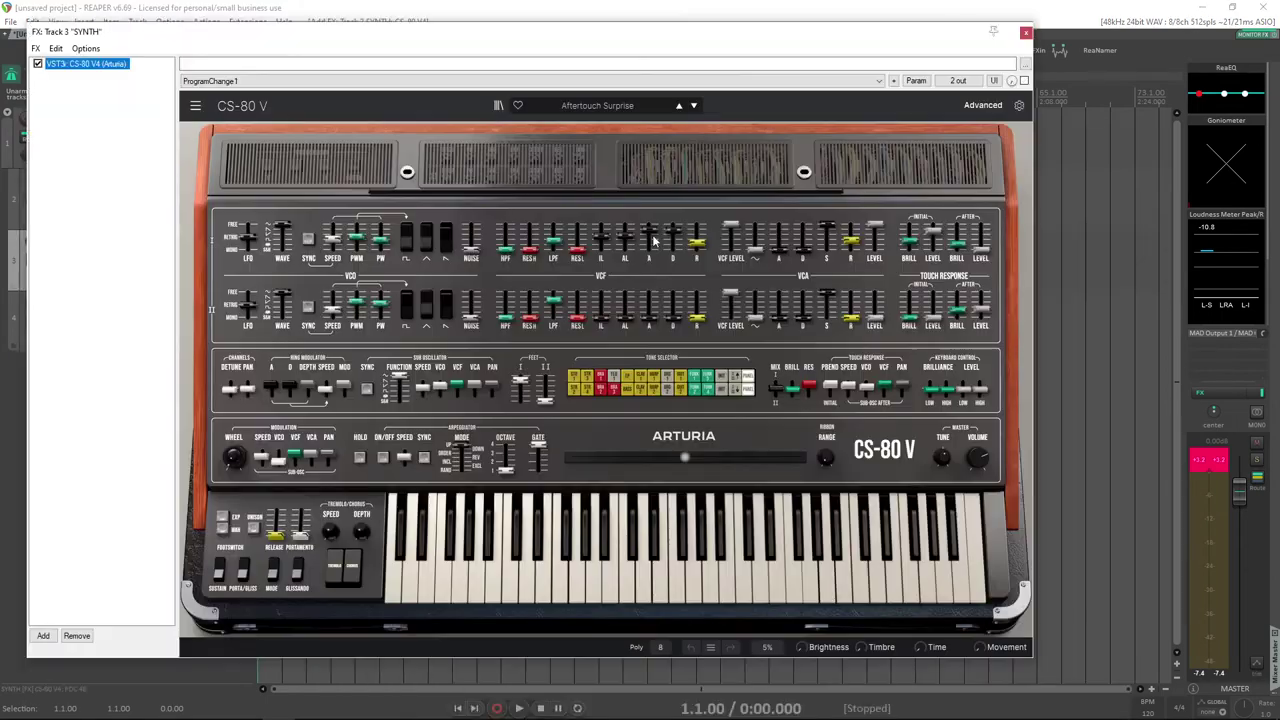
# Load the Sand Dunes preset in CS-80 V and close the instrument window.
pyautogui.click(573, 106)
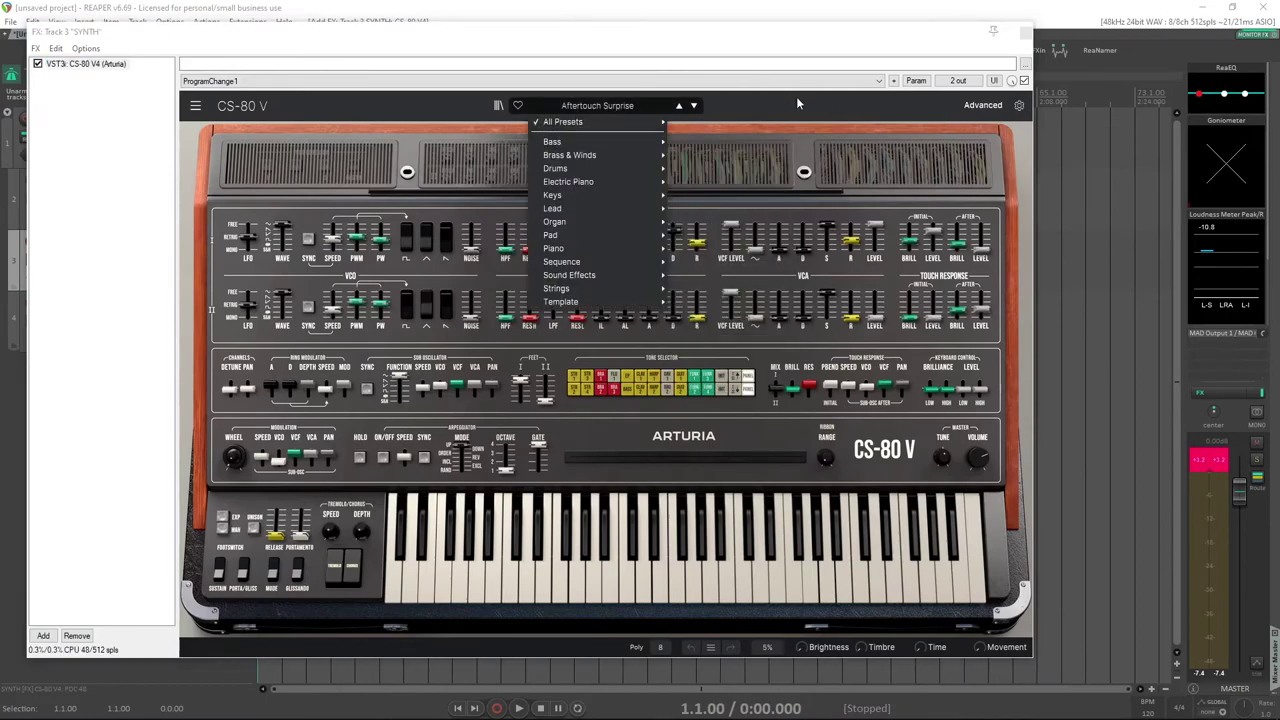
pyautogui.click(497, 106)
pyautogui.click(497, 106)
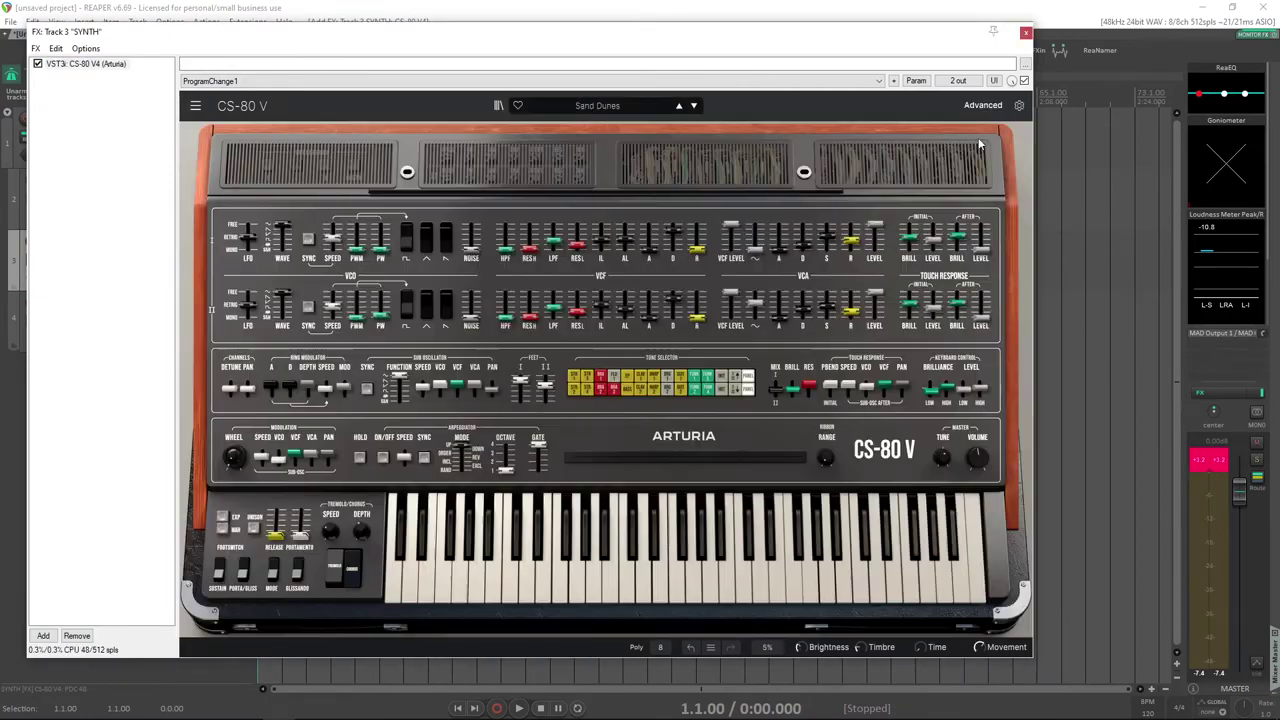
pyautogui.click(1025, 33)
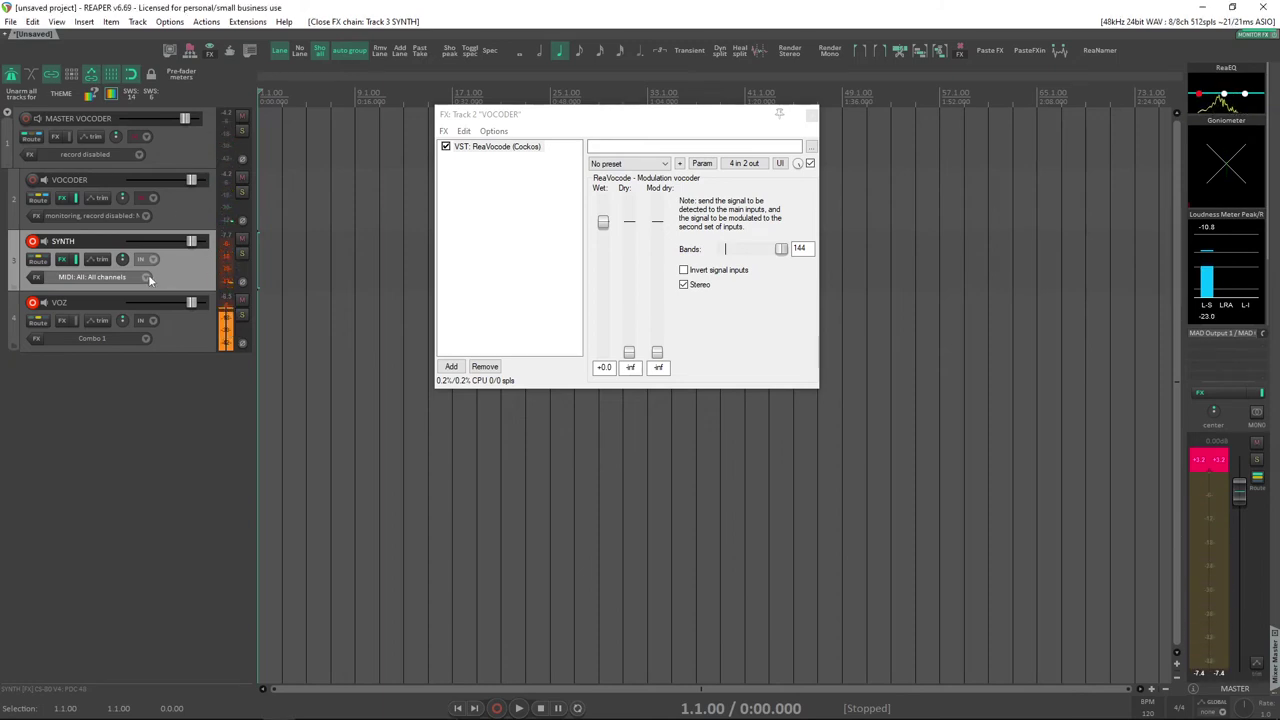
# Reopen the SYNTH track's CS-80 V, load the CS Flanger preset from the Pad category and close the instrument.
pyautogui.click(61, 263)
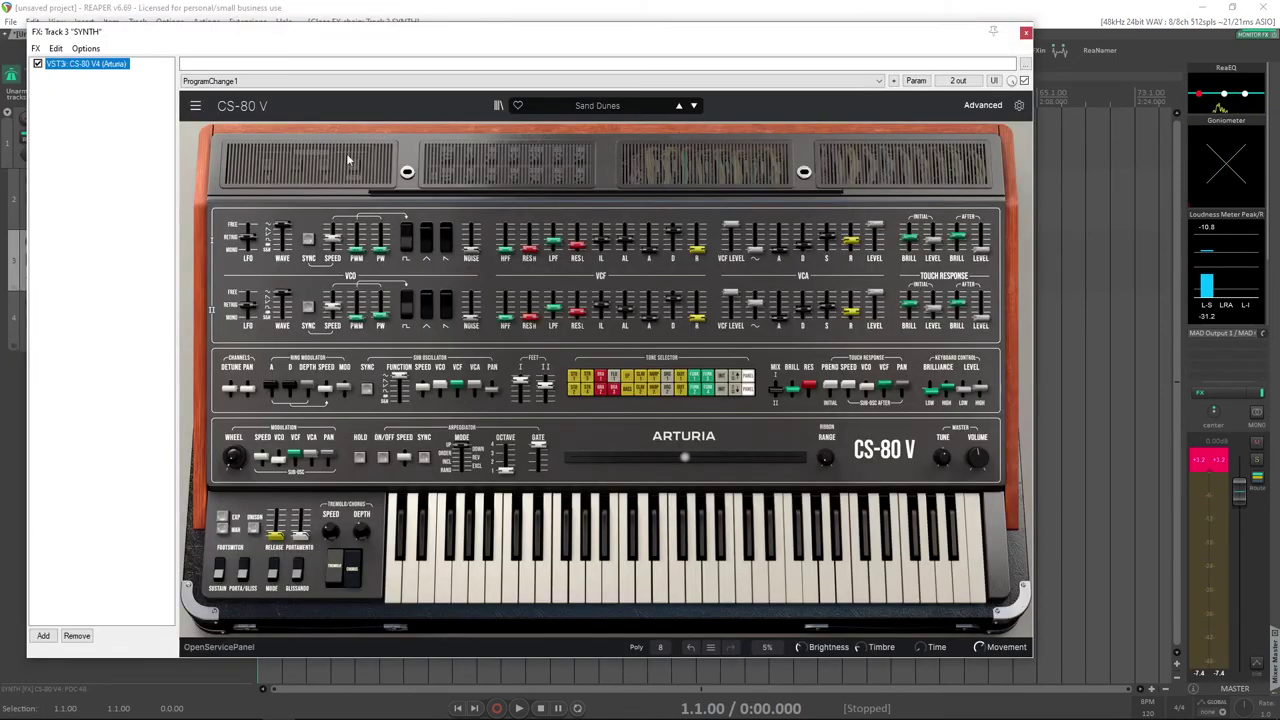
pyautogui.click(584, 108)
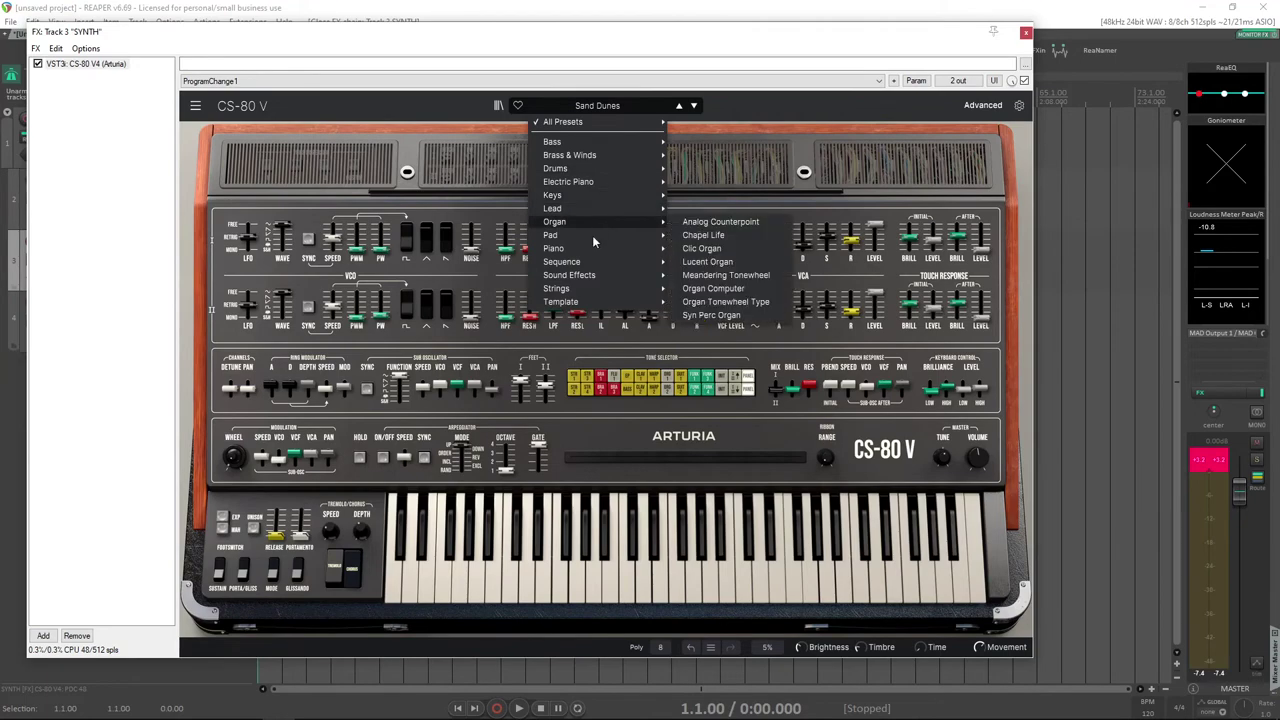
pyautogui.moveTo(587, 238)
pyautogui.click(724, 242)
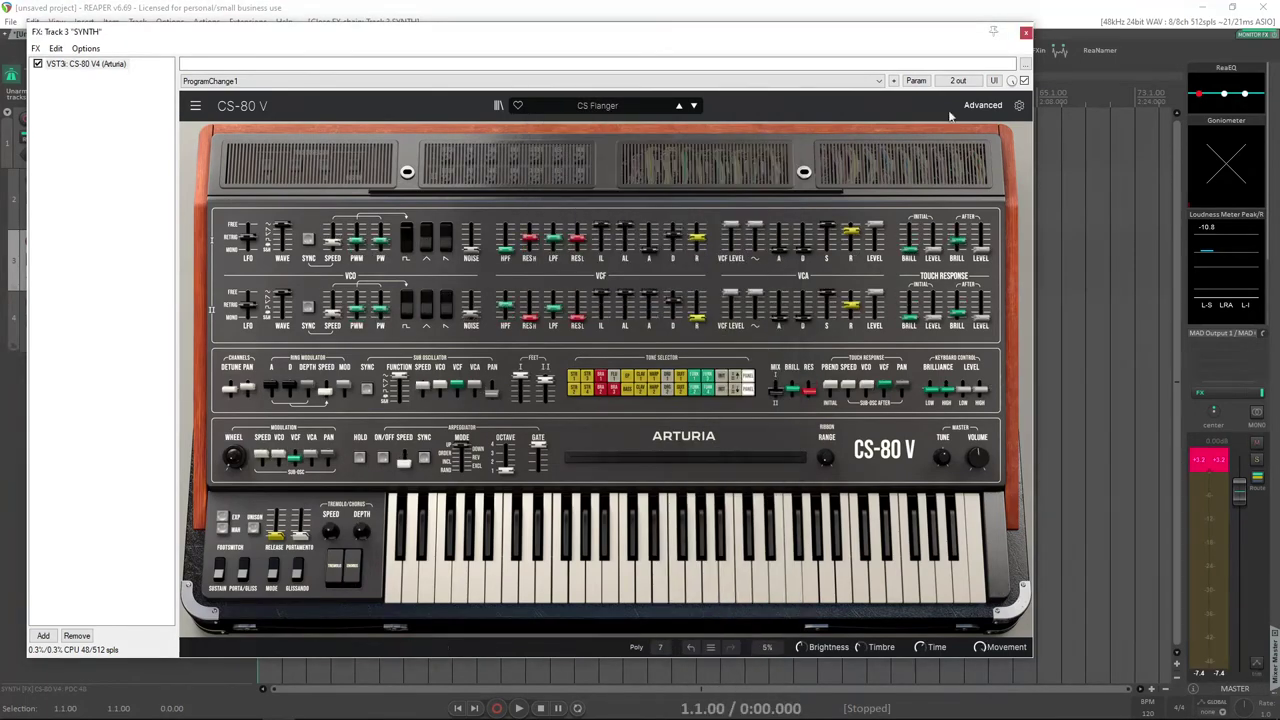
pyautogui.click(1025, 33)
pyautogui.click(657, 133)
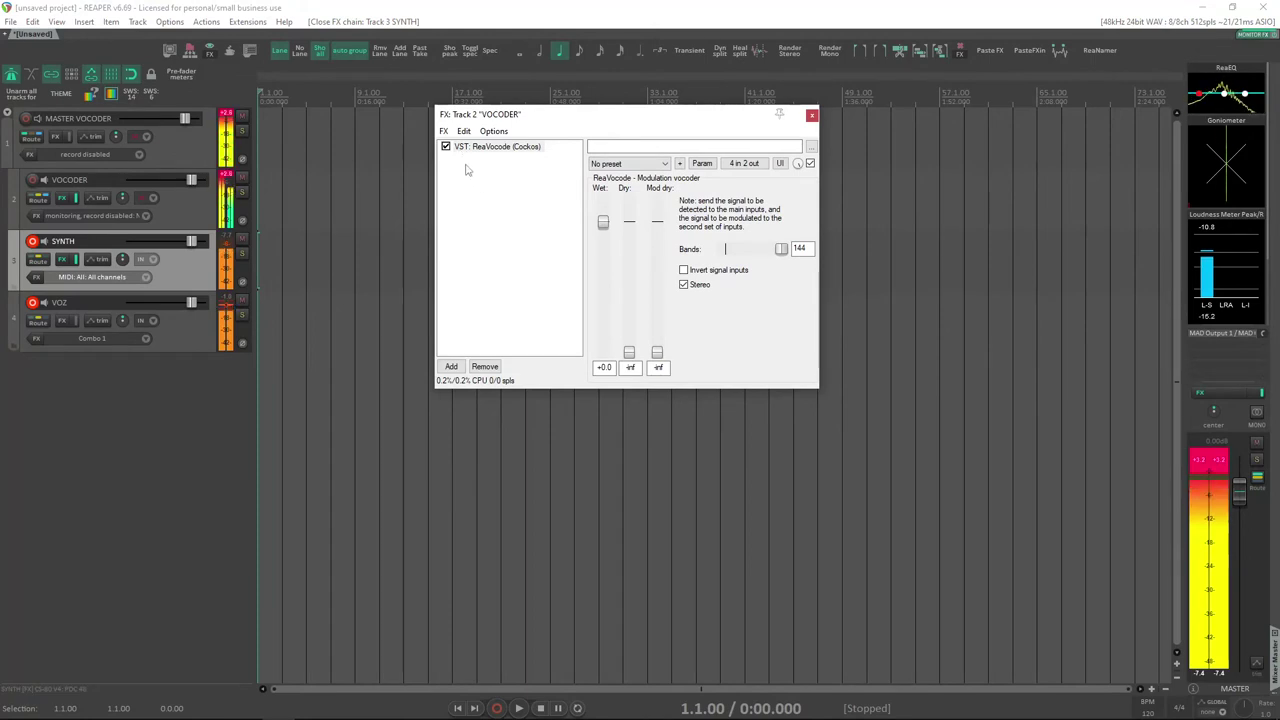
# Audition ReaVocode's dry and mod dry signals, finishing with wet at -0.1, dry at -1.0 and mod dry at -inf.
pyautogui.moveTo(603, 222); pyautogui.dragTo(630, 228)
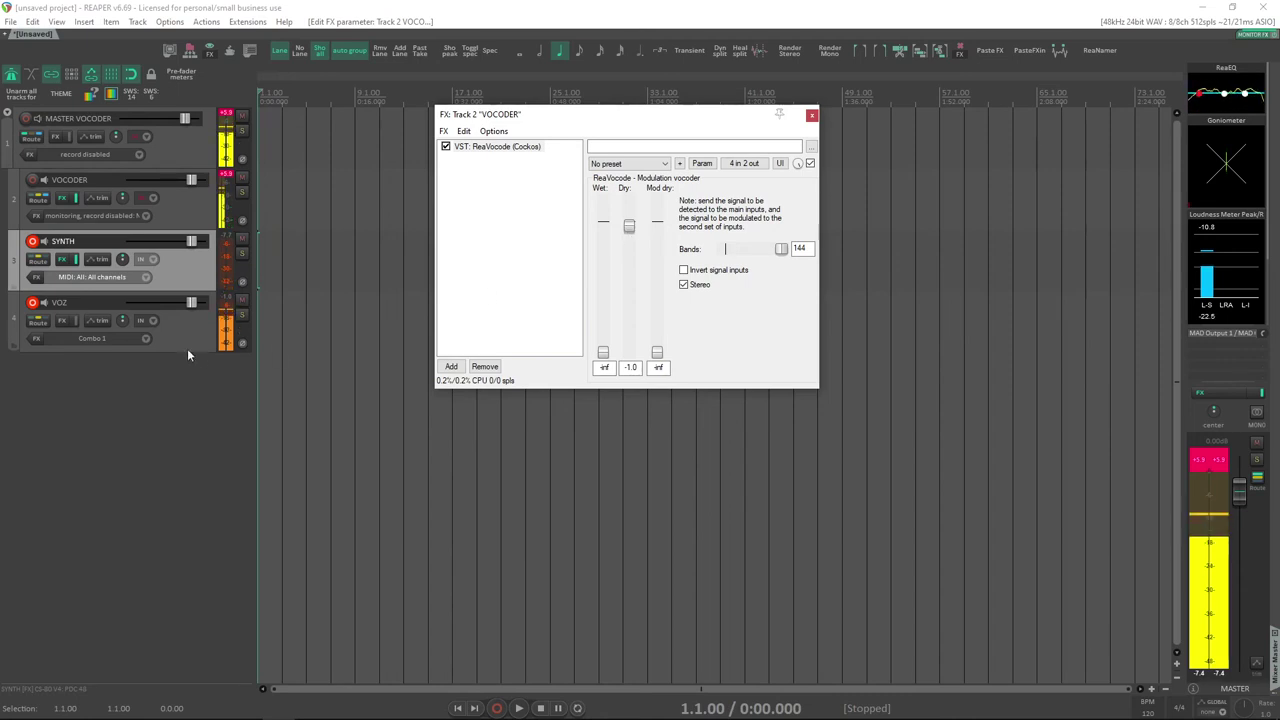
pyautogui.moveTo(629, 226); pyautogui.dragTo(659, 242)
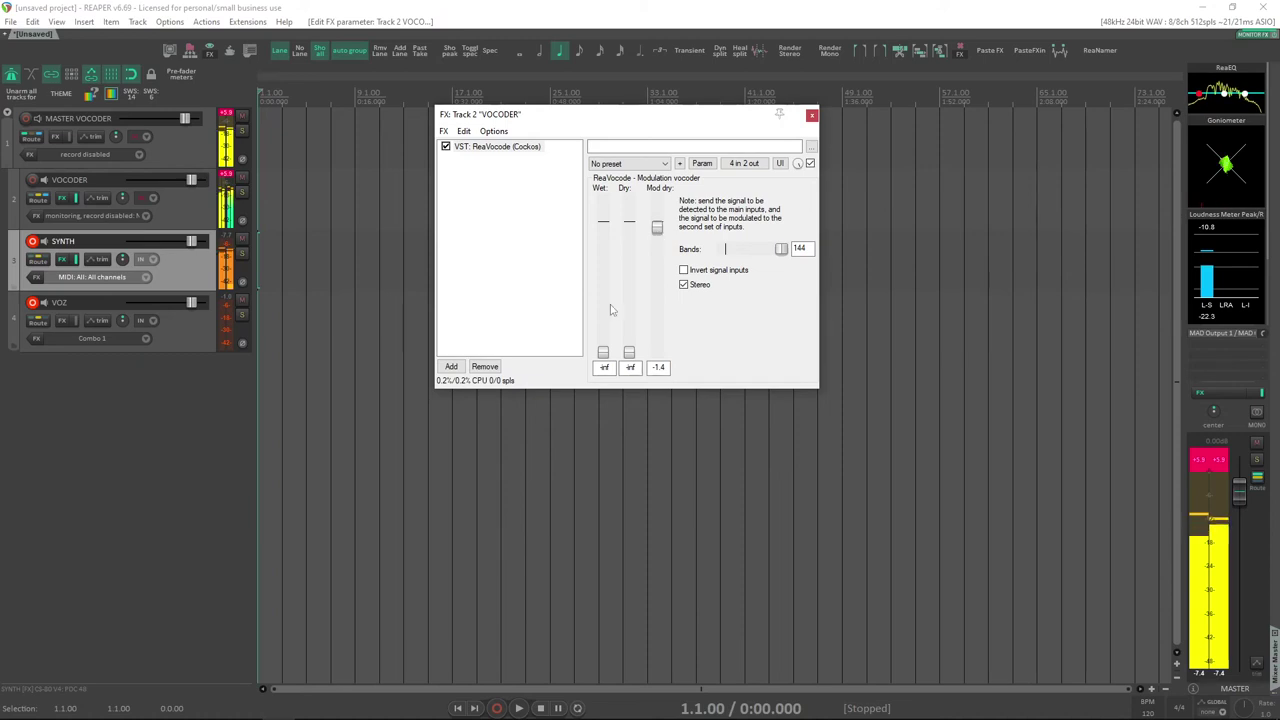
pyautogui.moveTo(603, 352); pyautogui.dragTo(630, 365)
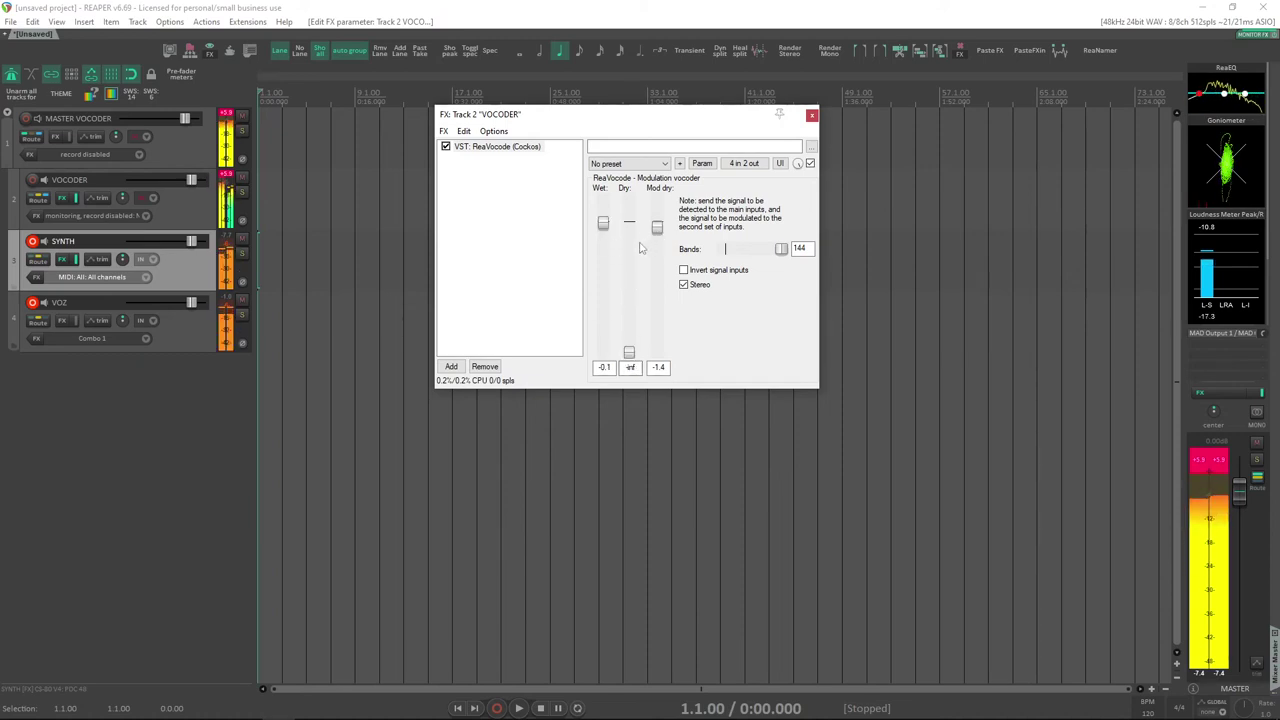
pyautogui.moveTo(657, 228); pyautogui.dragTo(629, 228)
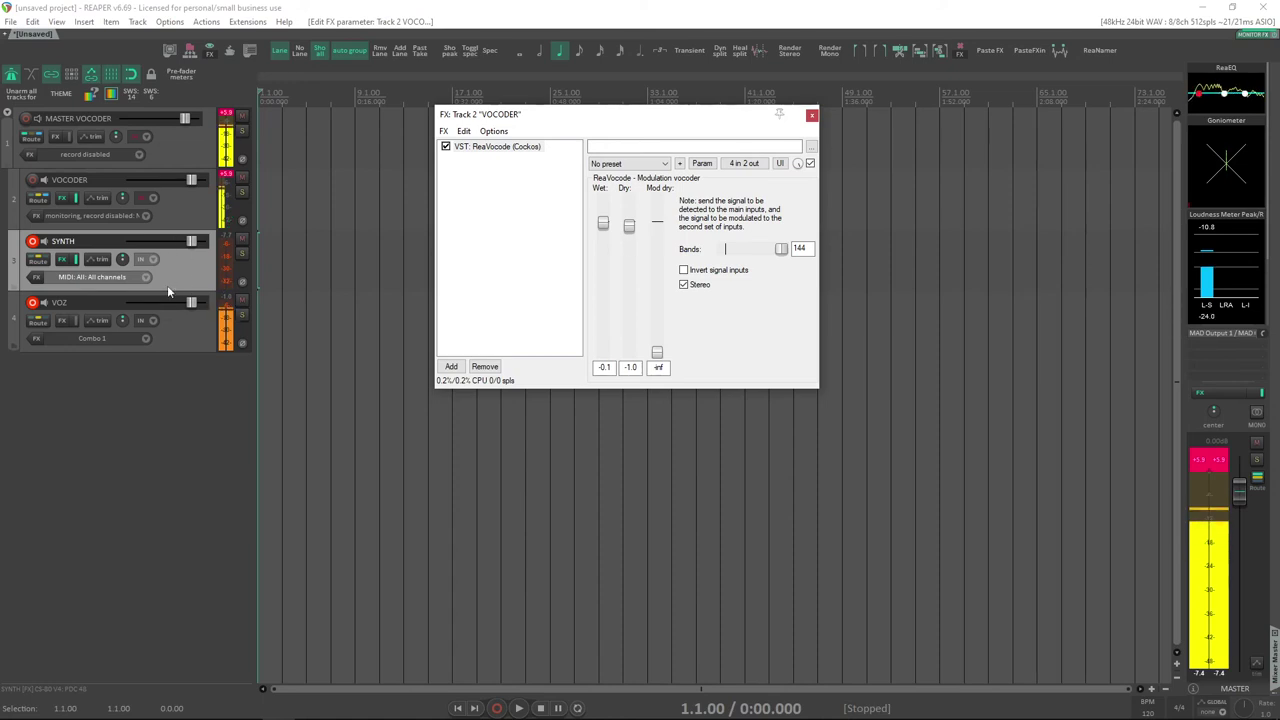
# Select the MASTER VOCODER track, move the ReaVocode window aside and look up the option for saving tracks as a track template.
pyautogui.click(222, 178)
pyautogui.click(190, 148)
pyautogui.moveTo(580, 118); pyautogui.dragTo(629, 119)
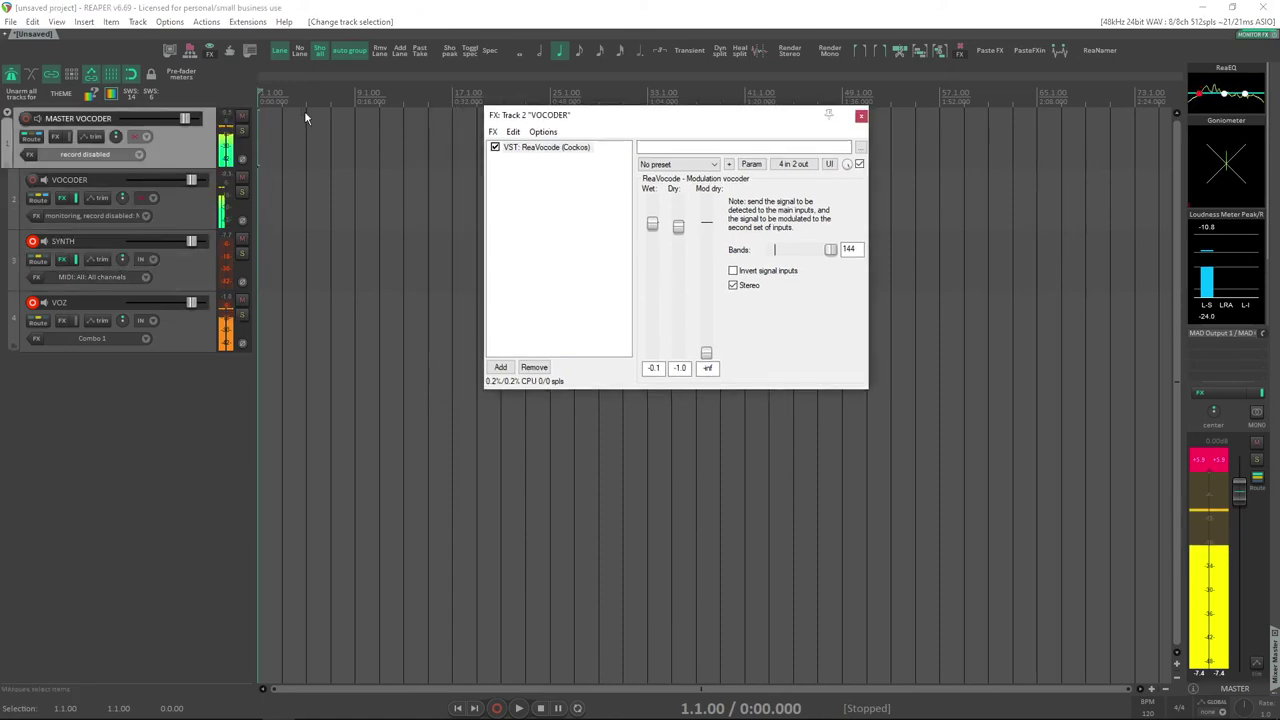
pyautogui.click(193, 156)
pyautogui.rightClick(193, 156)
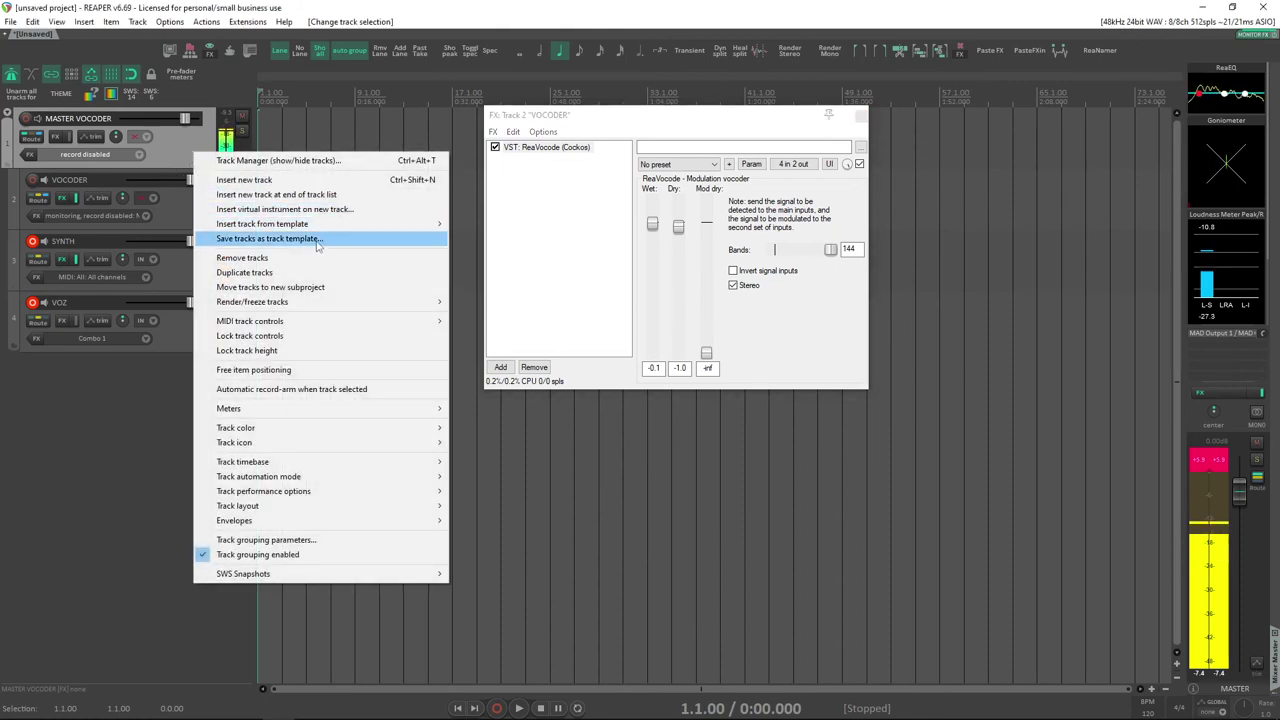
pyautogui.click(169, 136)
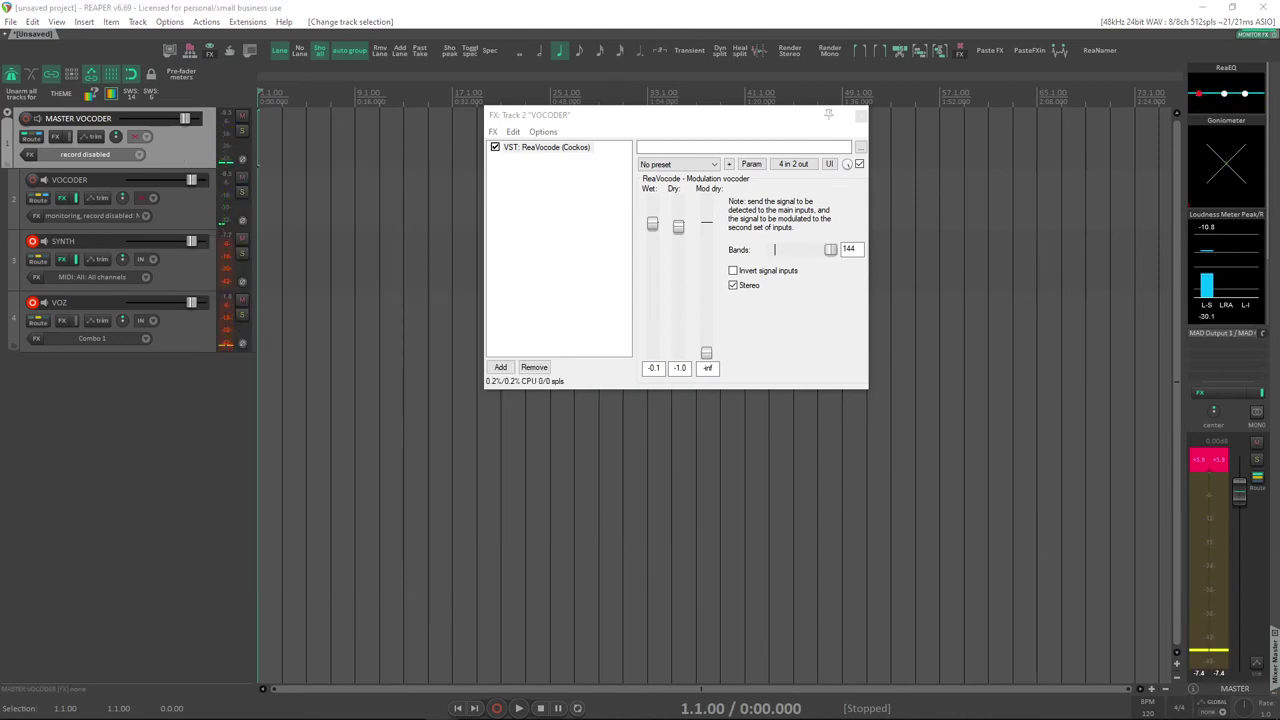
# Lower ReaVocode's dry level to -inf and remove the MASTER VOCODER folder with all its tracks.
pyautogui.moveTo(678, 226); pyautogui.dragTo(678, 352)
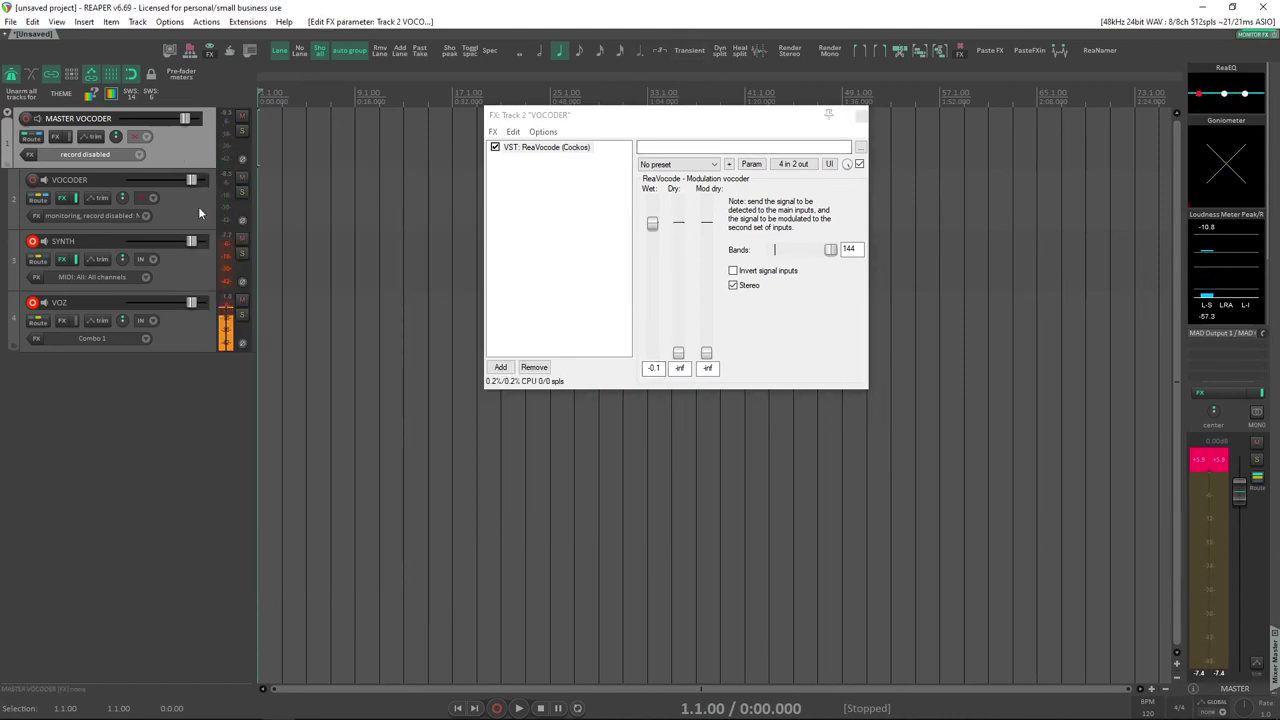
pyautogui.press('Delete')
pyautogui.click(640, 405)
# Insert the vocoder tracks from the REAVocoder track template.
pyautogui.rightClick(155, 251)
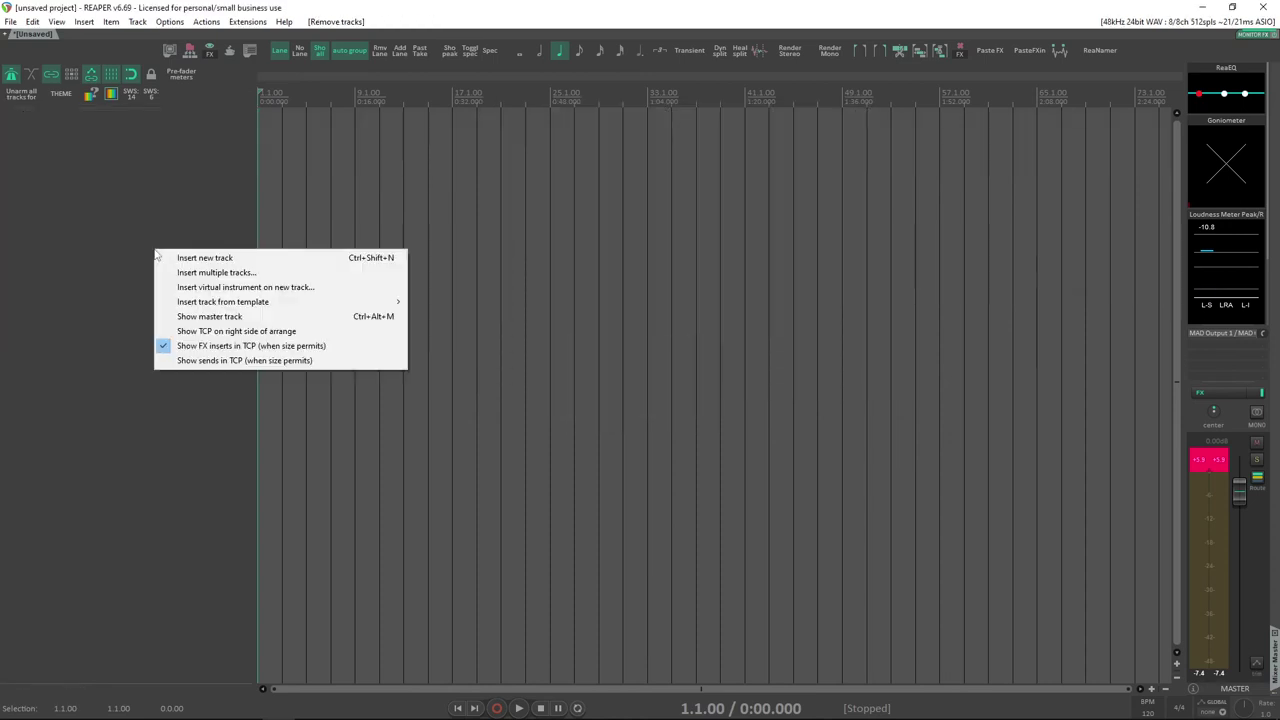
pyautogui.moveTo(300, 303)
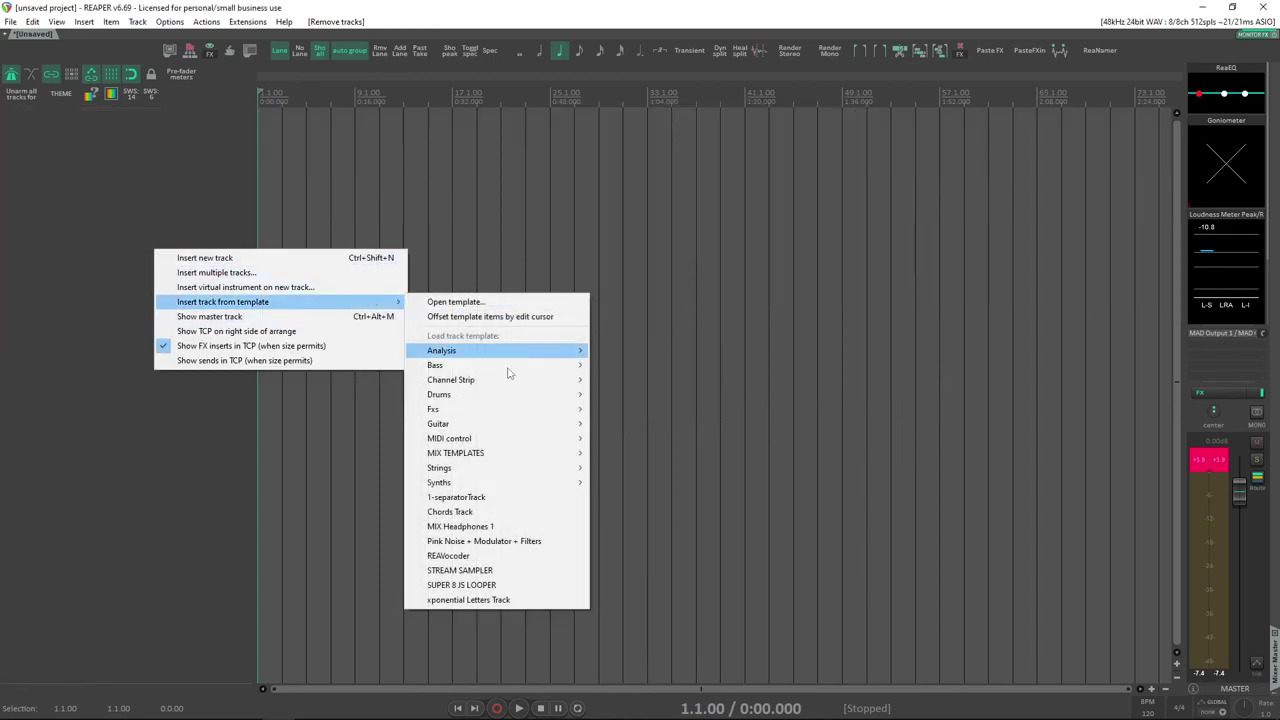
pyautogui.click(472, 557)
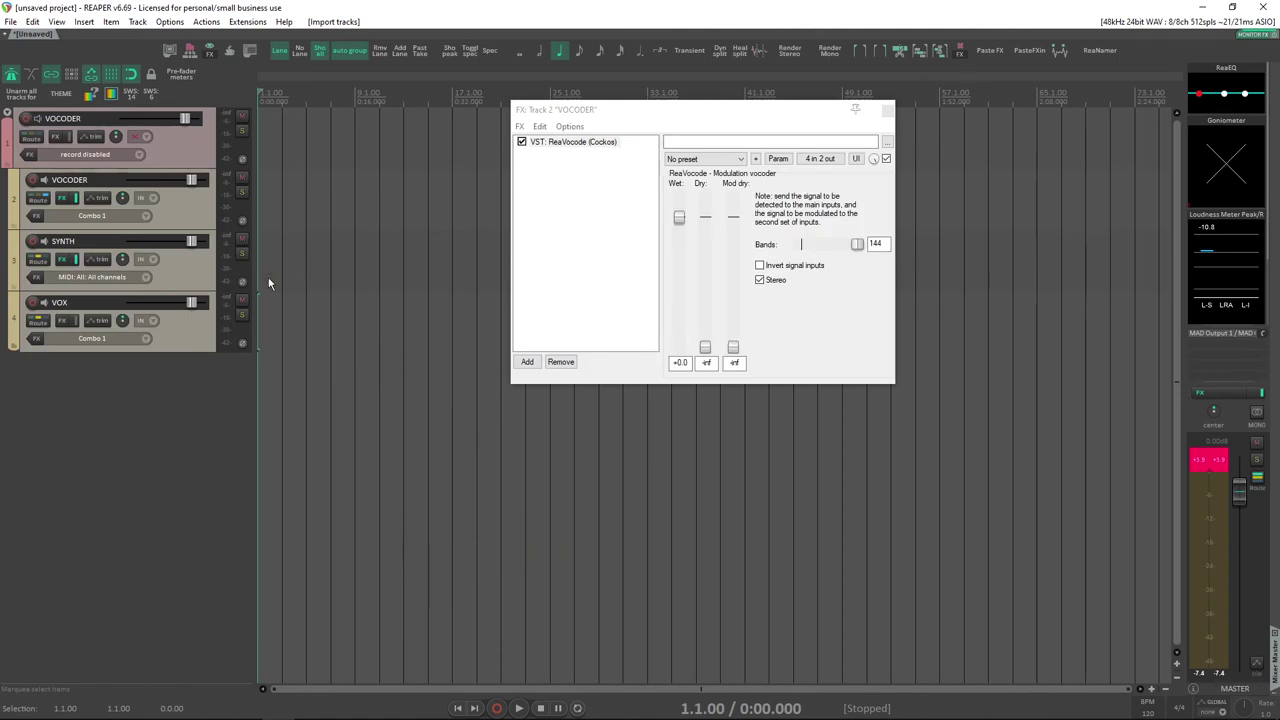
# Enable the master send in the routing of the VOCODER folder track.
pyautogui.click(194, 216)
pyautogui.click(31, 138)
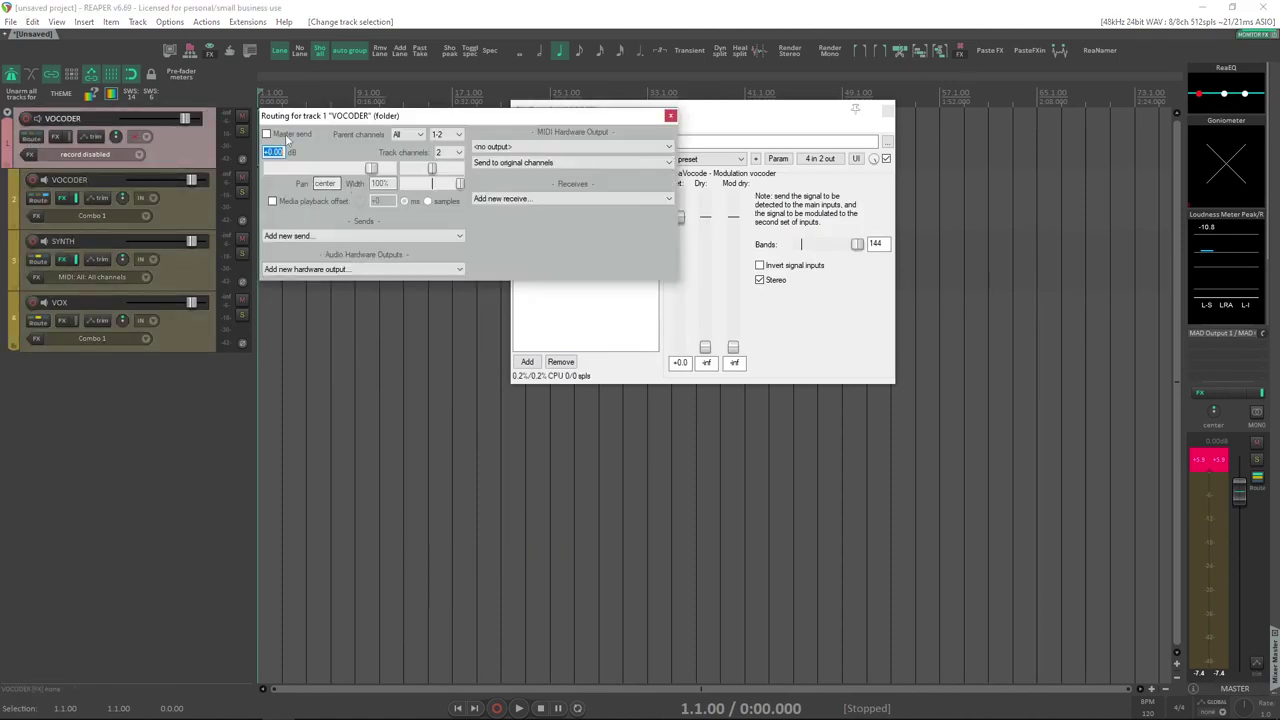
pyautogui.click(670, 115)
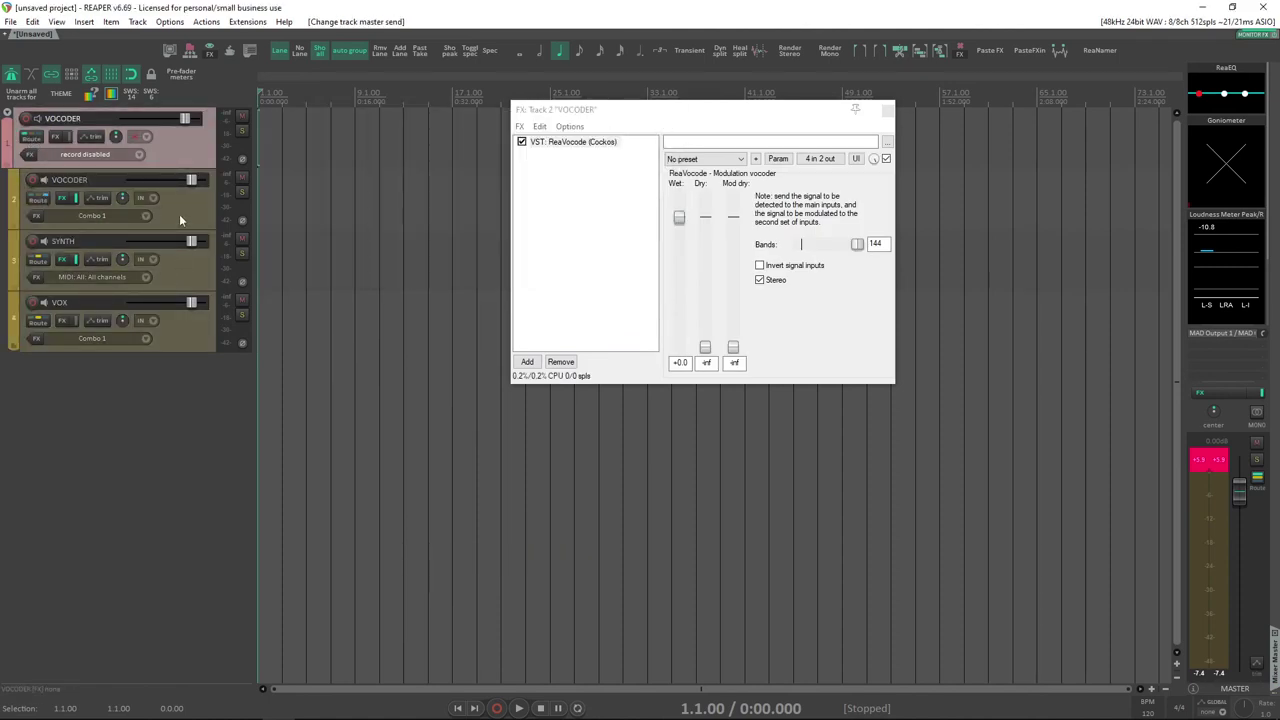
# Arm the VOX and SYNTH tracks for recording.
pyautogui.click(35, 302)
pyautogui.click(32, 241)
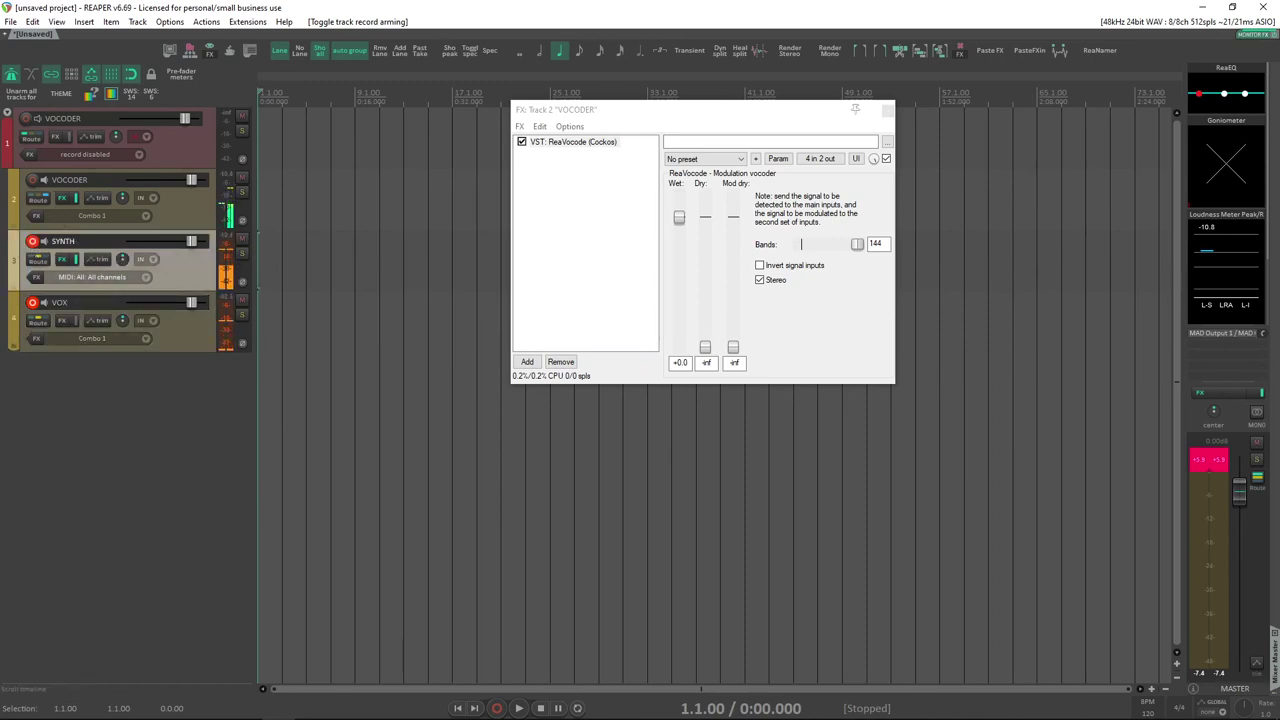
# Create a send from the inner VOCODER track to the VOCODER folder track and raise ReaVocode's dry level to -0.9.
pyautogui.click(196, 154)
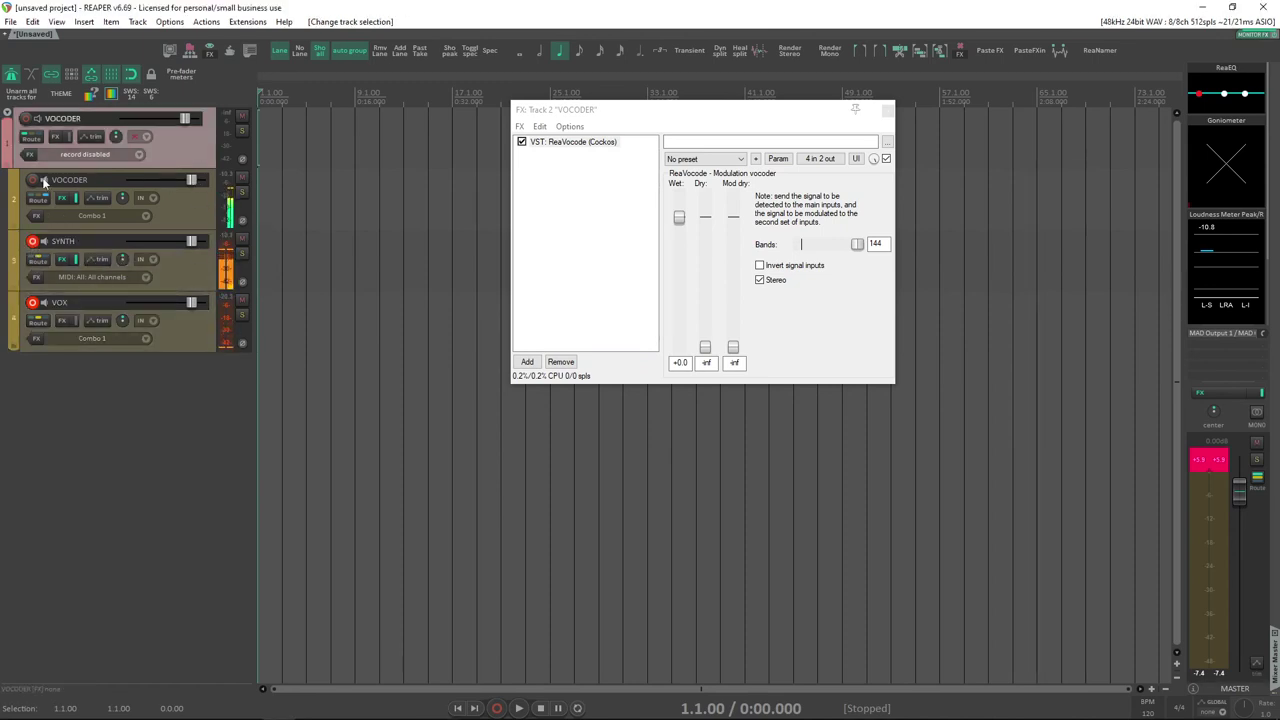
pyautogui.moveTo(37, 198); pyautogui.dragTo(89, 165)
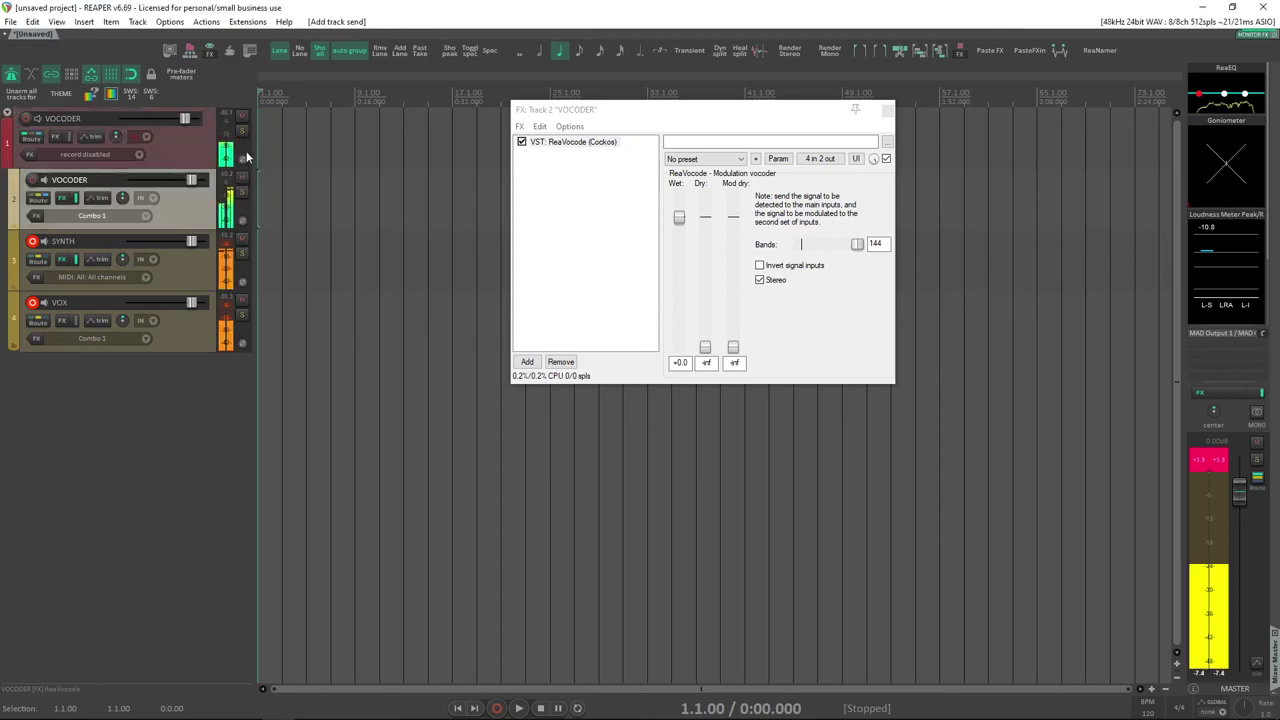
pyautogui.click(243, 147)
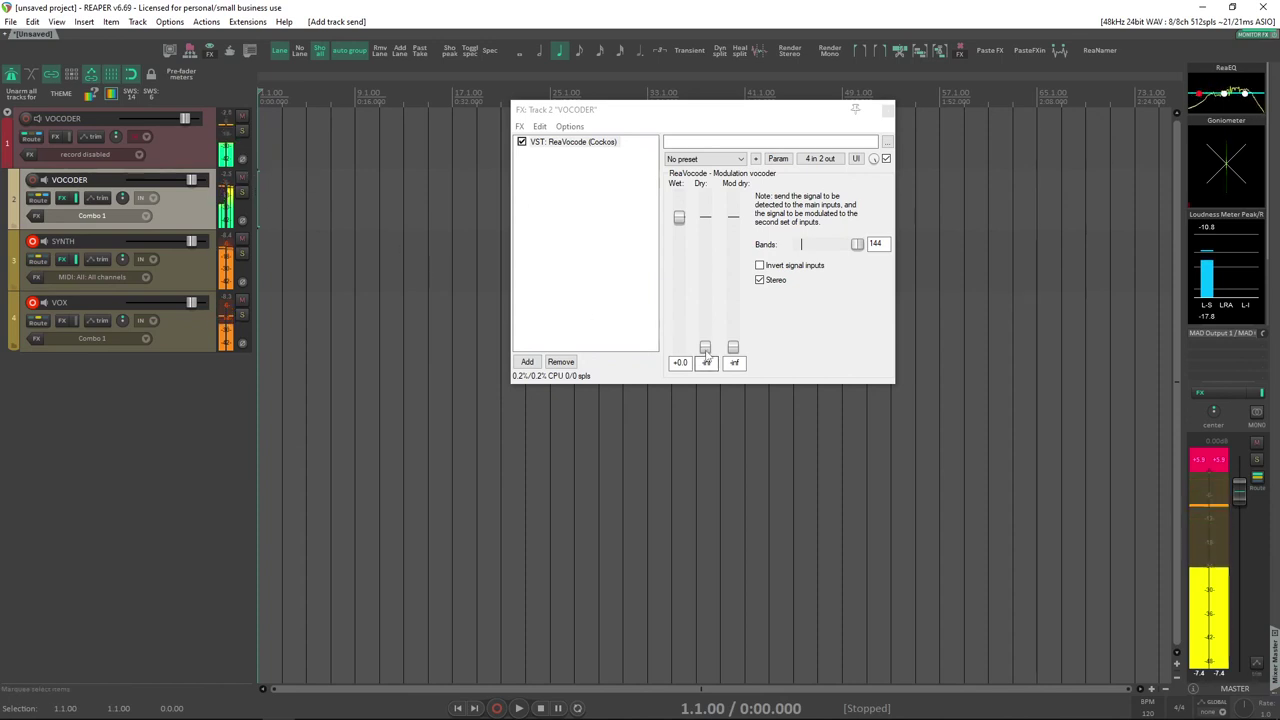
pyautogui.moveTo(706, 356); pyautogui.dragTo(708, 225)
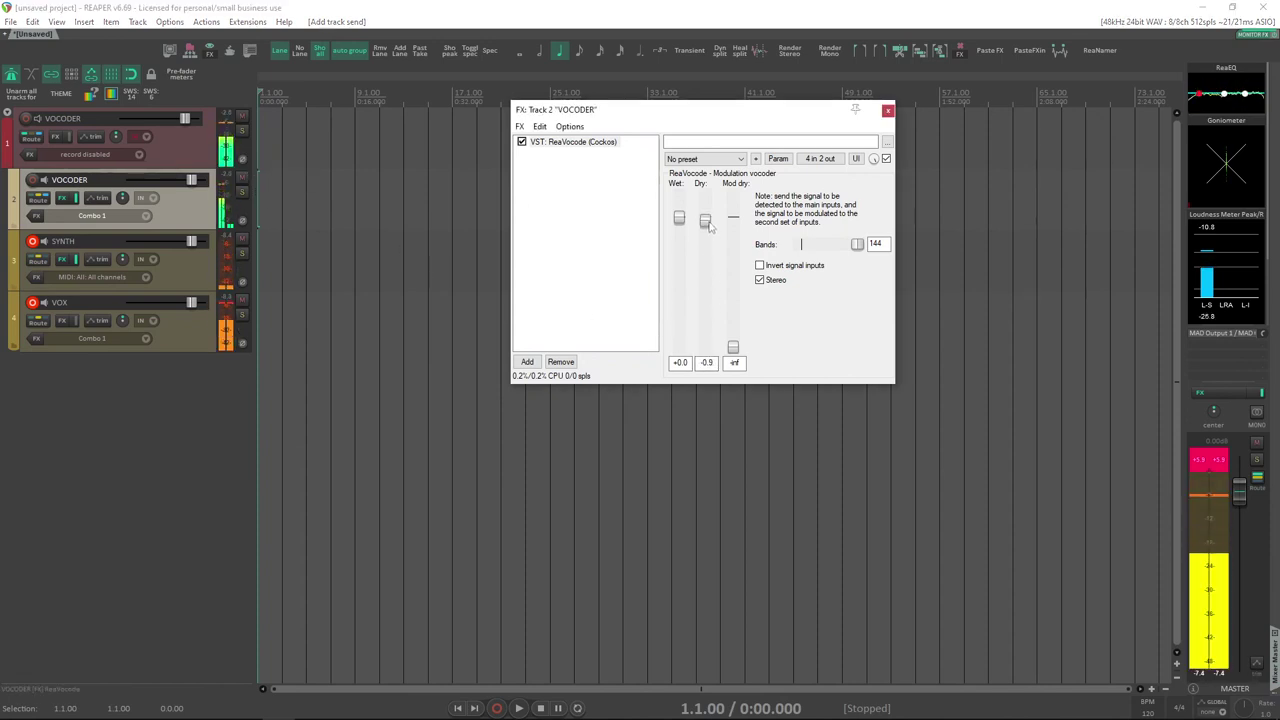